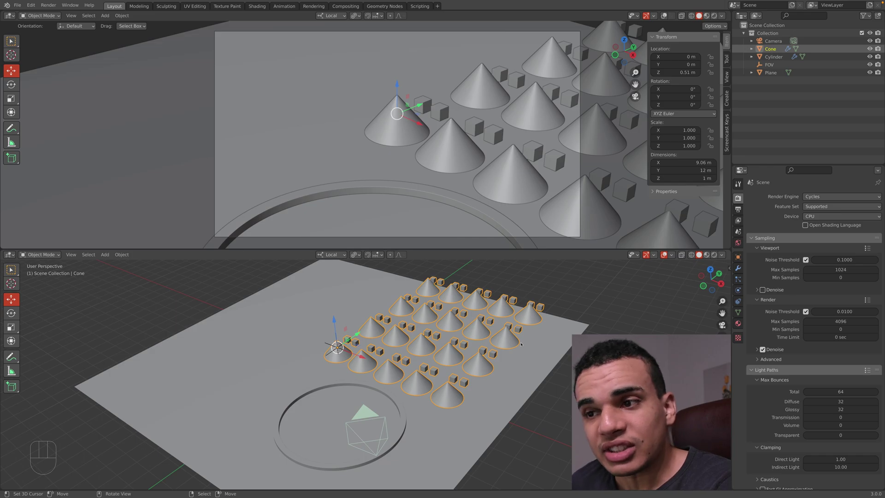
Step: Examine the cone object's mesh in Edit Mode, including the two small cubes beside the source cone
key("Tab")
key("KP_Decimal")
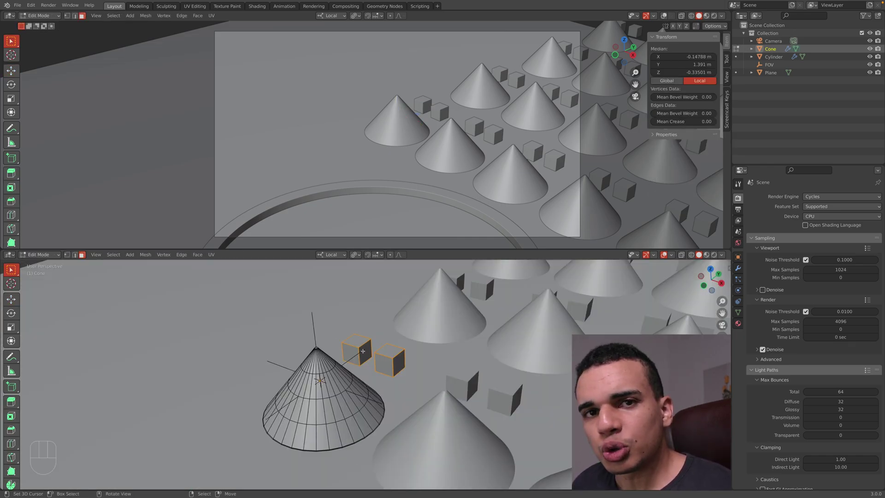
scroll(373, 361, "down", 3)
scroll(374, 361, "up", 8)
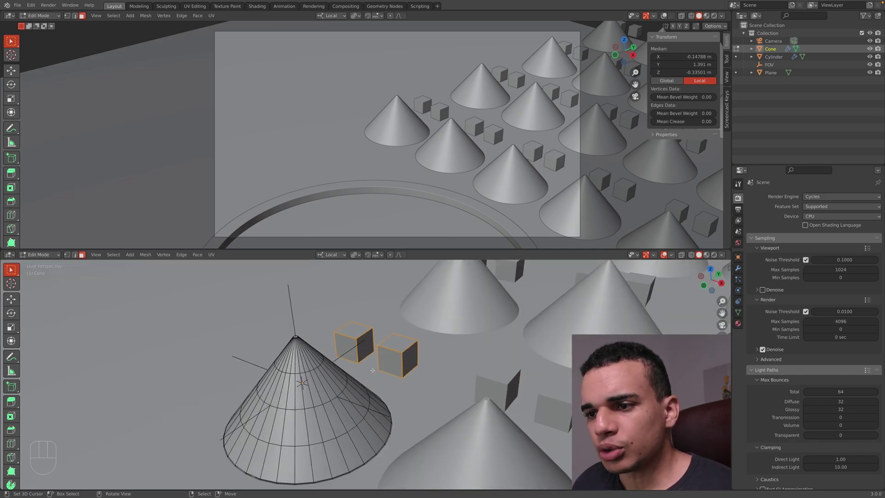
middle_click_drag(431, 375, 333, 414, "shift")
scroll(333, 414, "up", 5)
scroll(359, 377, "down", 2)
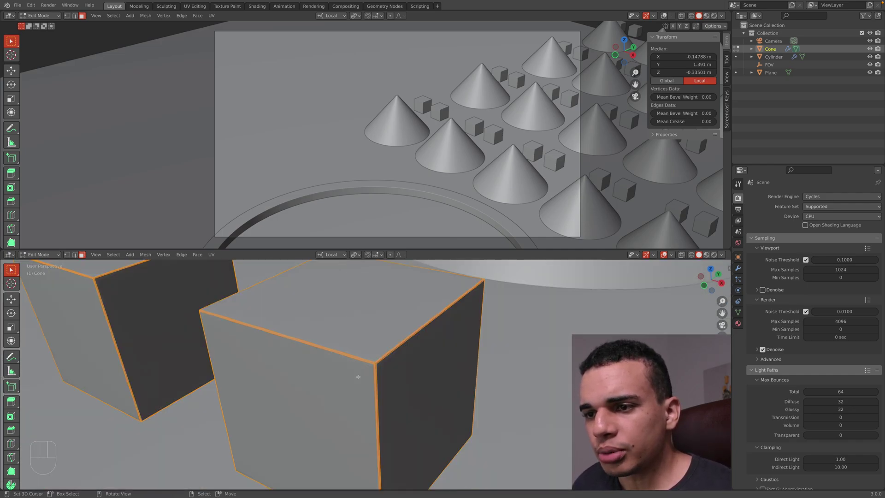
scroll(369, 367, "down", 4)
middle_click_drag(369, 367, 371, 389, "shift")
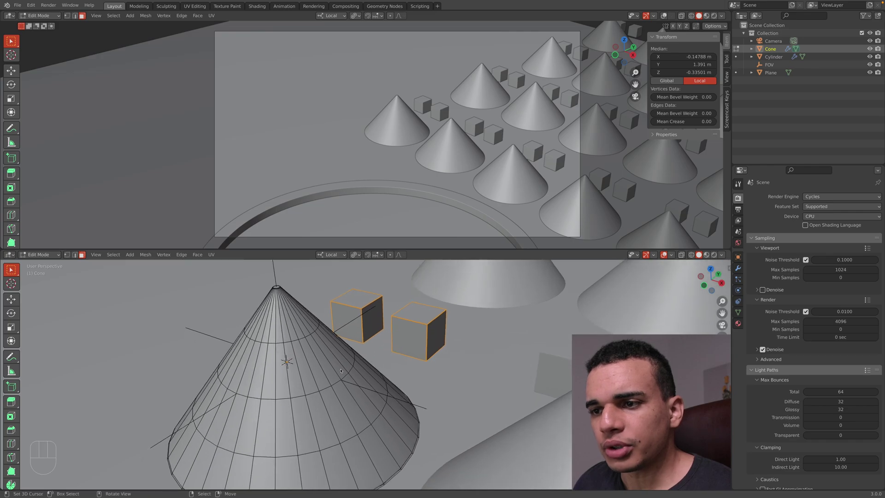
key("Tab")
scroll(371, 390, "down", 4)
Step: Review the settings of the cone's two Array modifiers and its Subdivision modifier
left_click(738, 268)
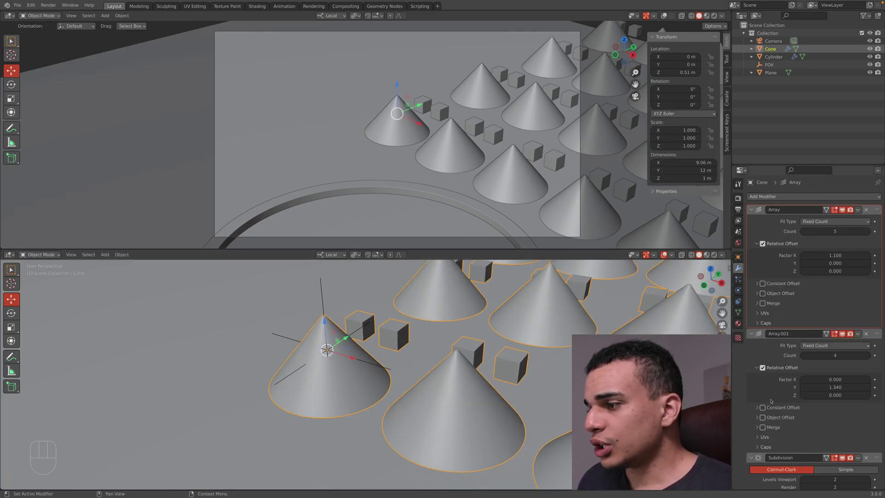
scroll(500, 377, "down", 5)
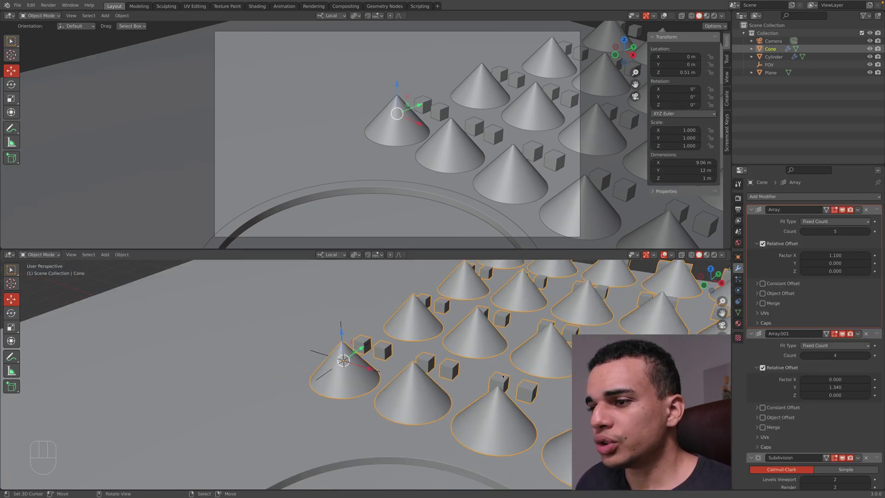
middle_click_drag(501, 377, 489, 374, "shift")
left_click(751, 210)
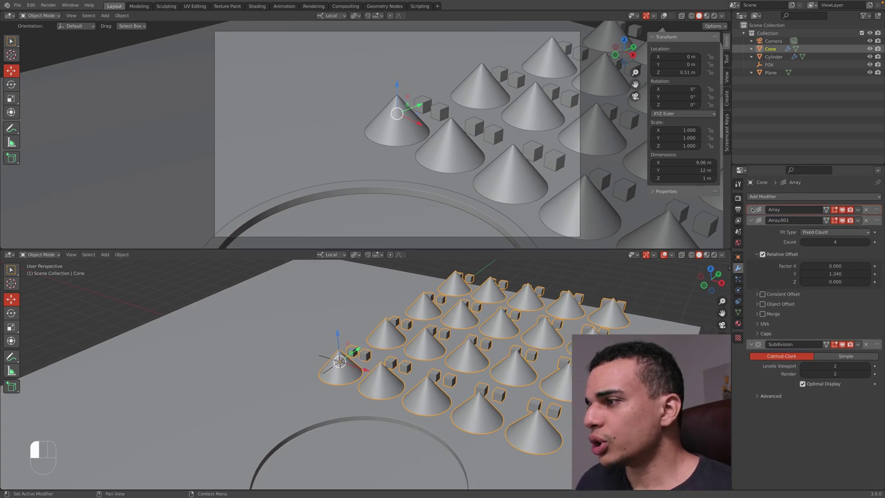
left_click(751, 221)
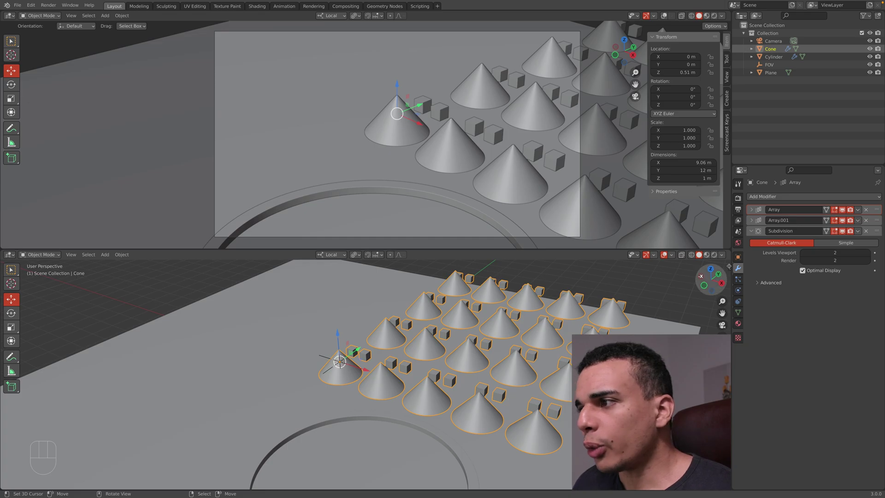
left_click(752, 209)
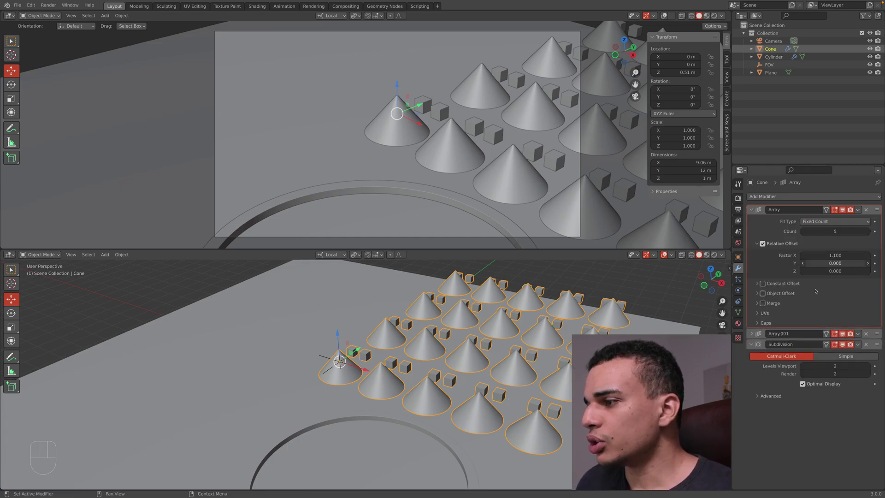
left_click(751, 333)
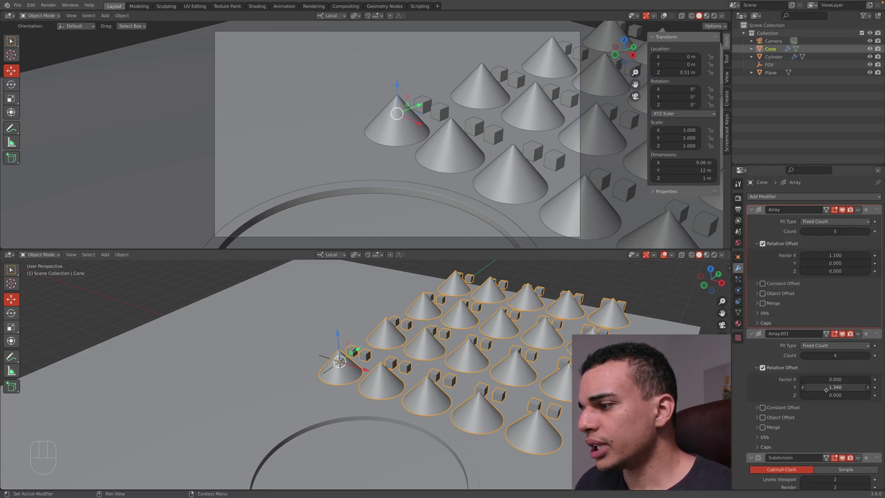
left_click(751, 209)
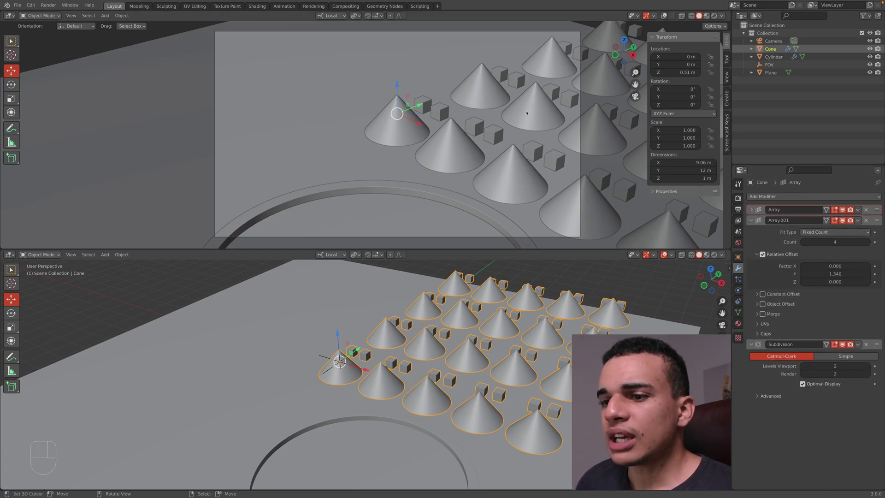
Step: Choose Cycles as the render engine and collapse the Sampling and Light Paths settings
left_click(373, 418)
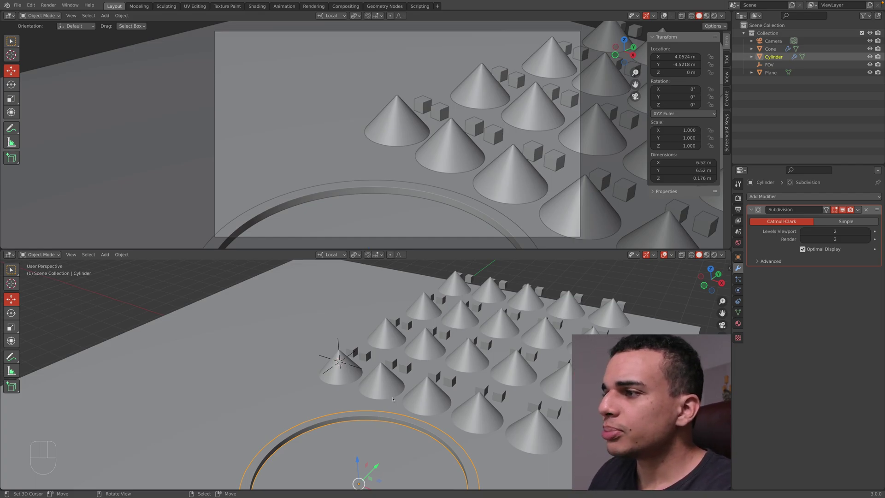
left_click(738, 199)
left_click(820, 196)
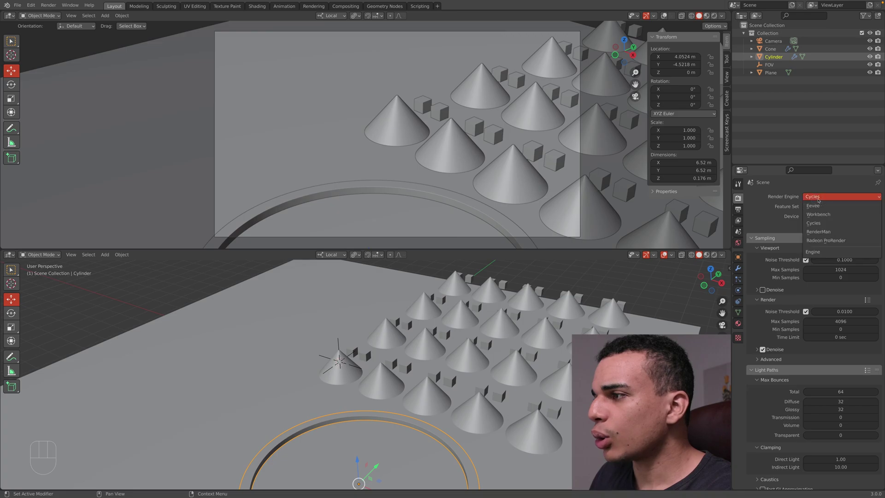
left_click(818, 224)
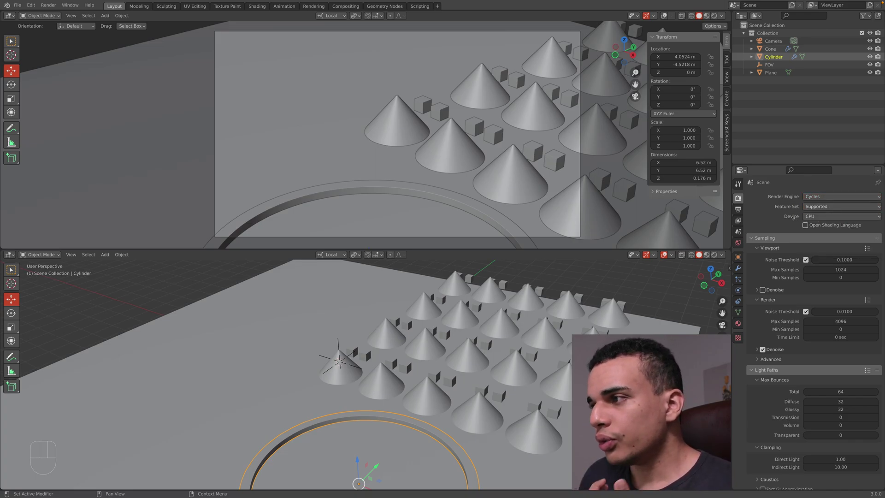
left_click(755, 239)
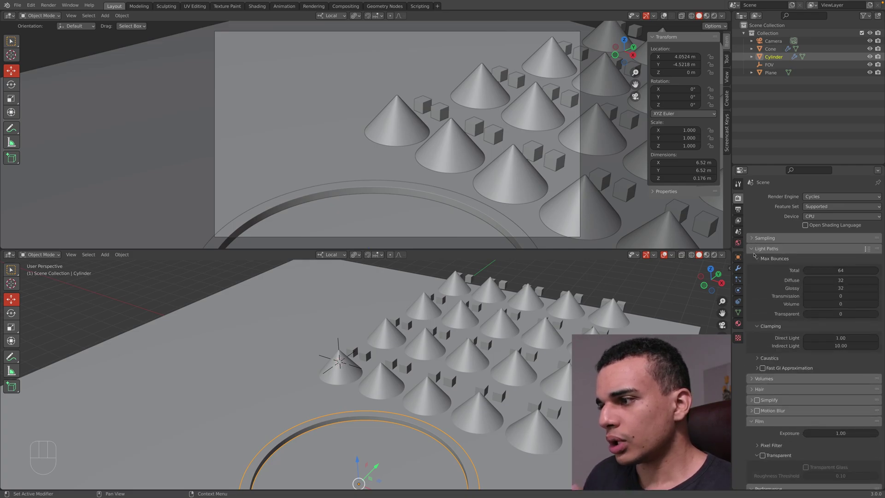
left_click(751, 249)
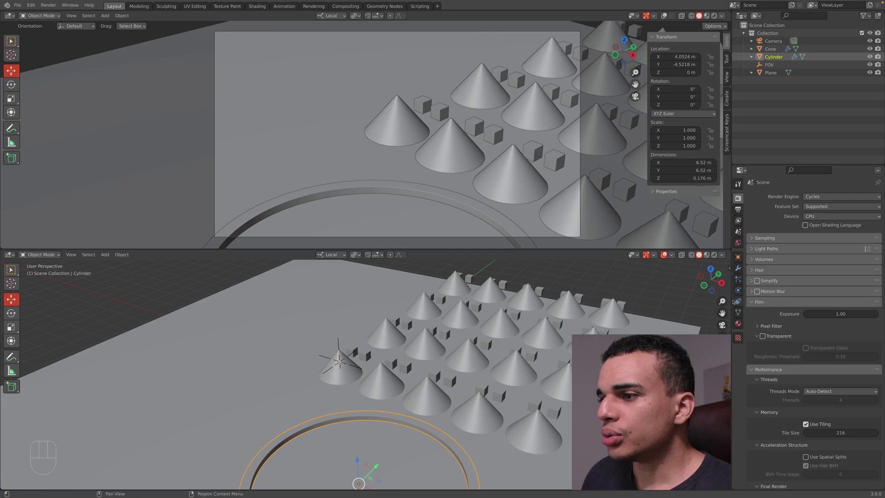
Step: Display the camera view with rendered shading and set the world background strength to 0.5
left_click(738, 243)
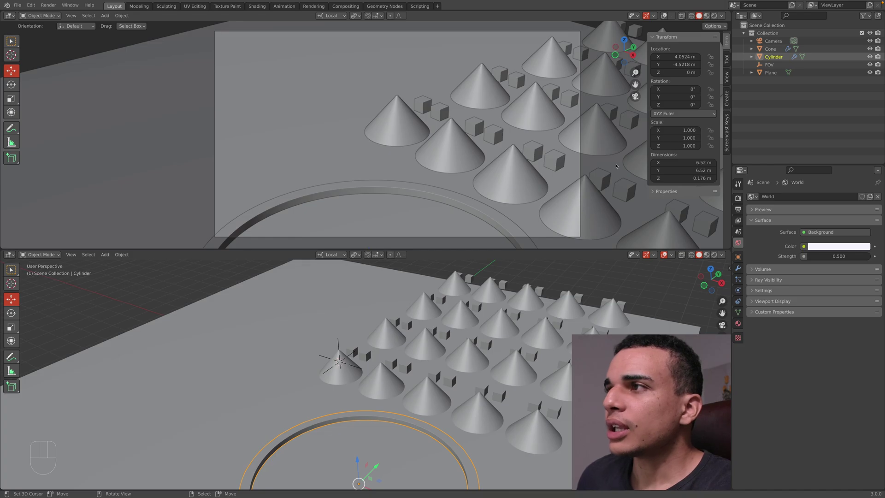
left_click(714, 15)
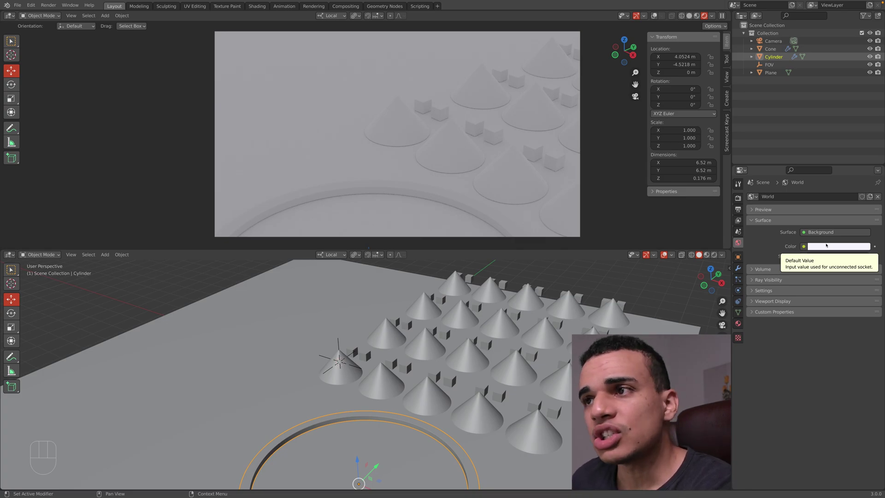
left_click(831, 257)
type("0.5")
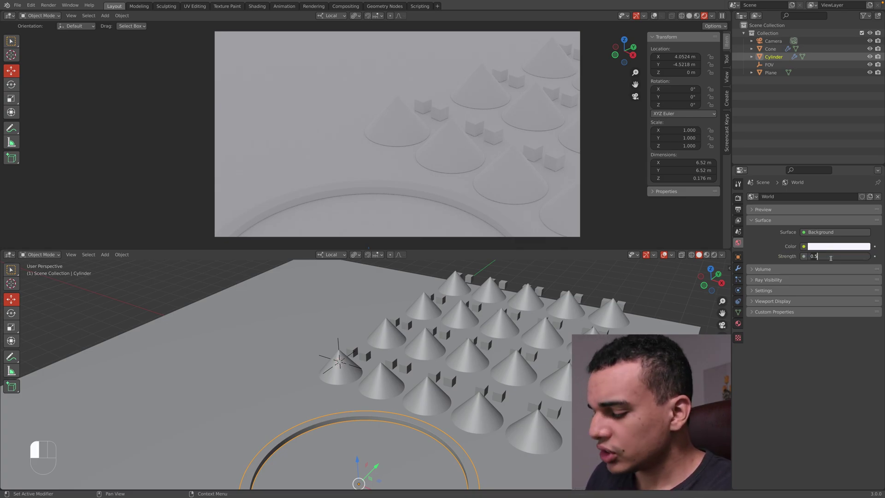
key("Return")
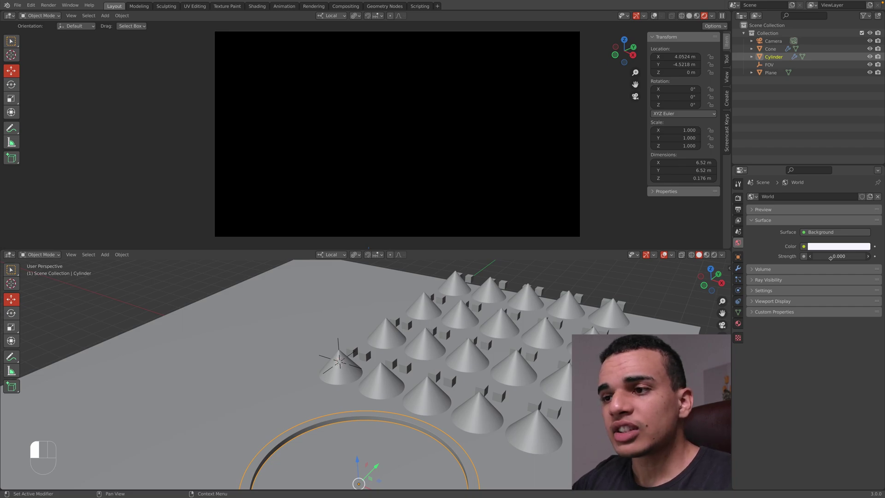
left_click(831, 256)
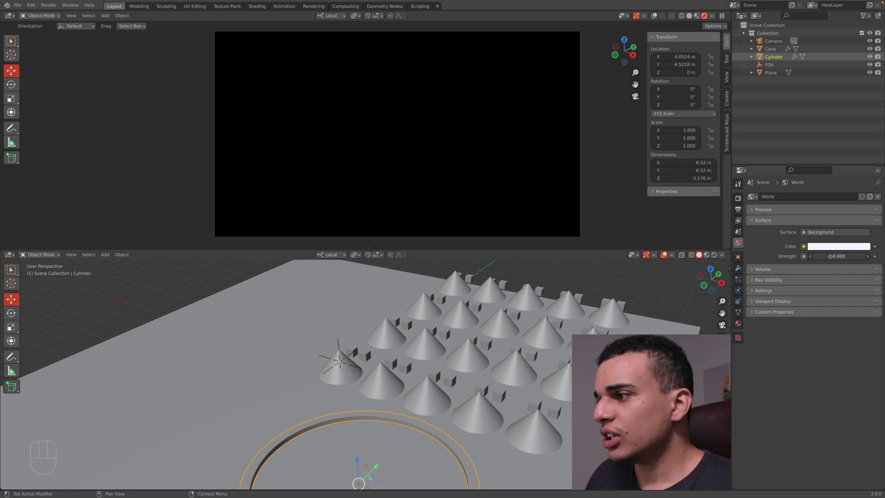
type("0.5")
key("Return")
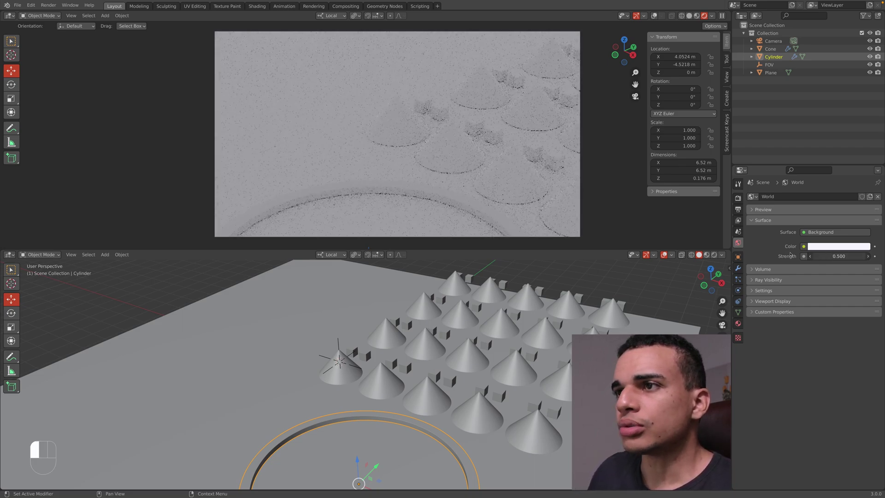
Step: Examine the rendered scene from a different angle and return to the camera view
middle_click_drag(461, 152, 479, 152)
scroll(480, 153, "down", 4)
scroll(424, 120, "down", 1)
middle_click_drag(372, 114, 376, 168)
key("KP_0")
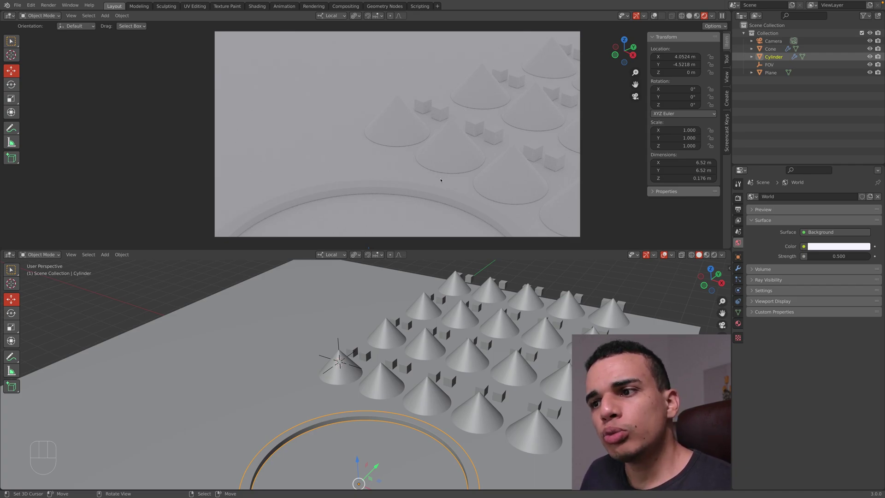
Step: Examine the gap between the cone's base and the ground plane in a close-up front view
middle_click_drag(496, 365, 500, 353)
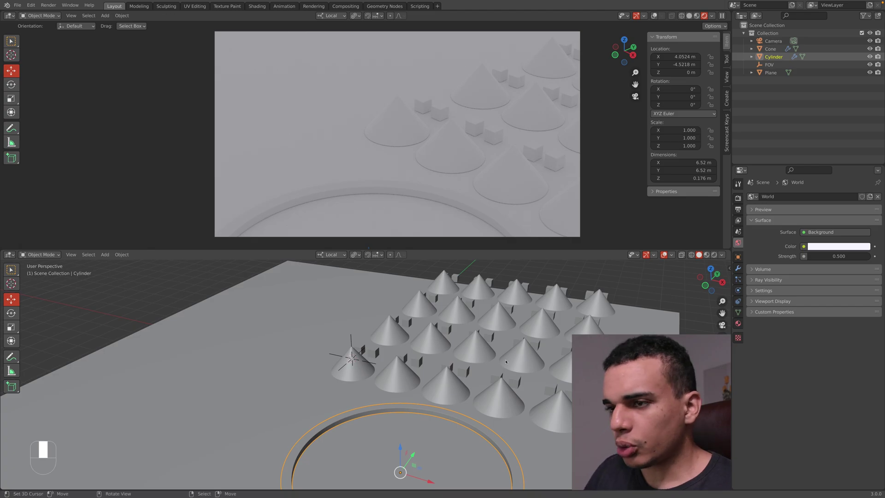
key("KP_1")
scroll(503, 340, "up", 5)
middle_click_drag(492, 326, 468, 390, "shift")
scroll(459, 396, "up", 5)
right_click(467, 388)
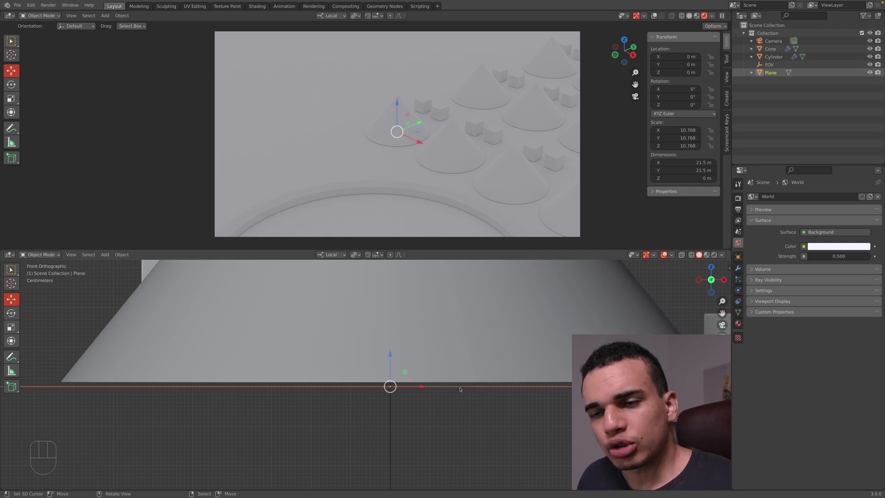
right_click(457, 362)
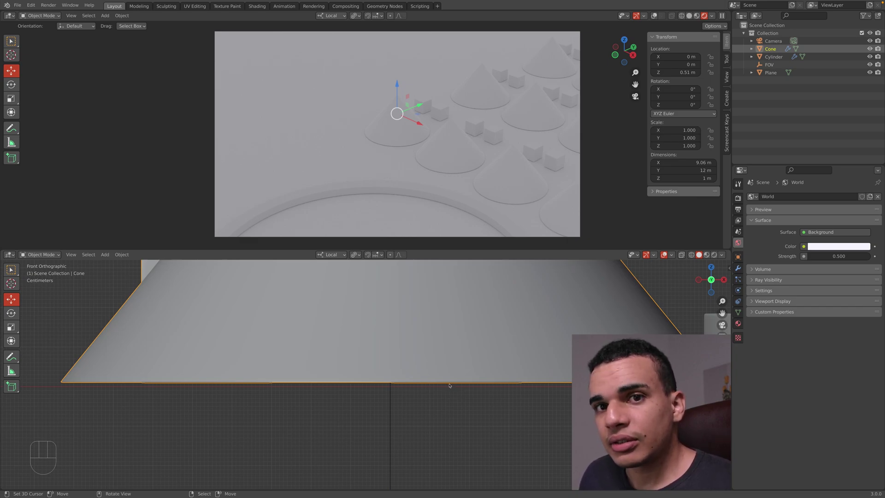
Step: Try lowering the cone along its local Z axis to about 0.495 m, and undo the move
key("g")
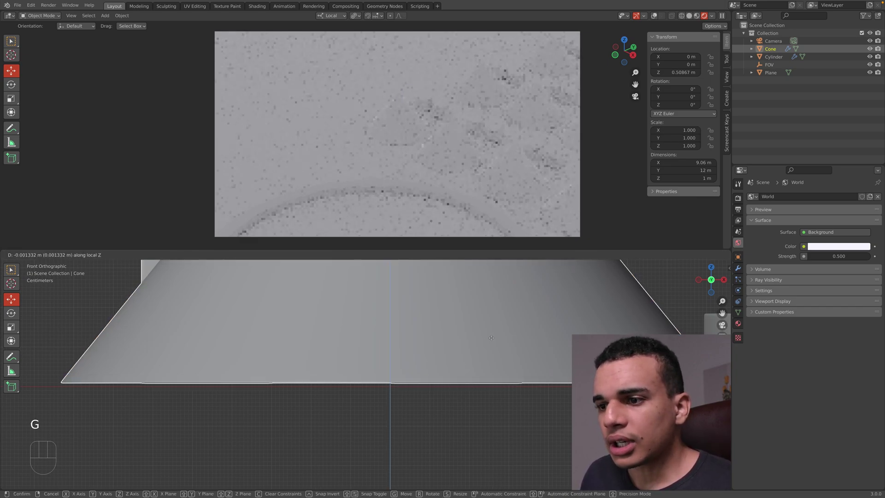
left_click(491, 342)
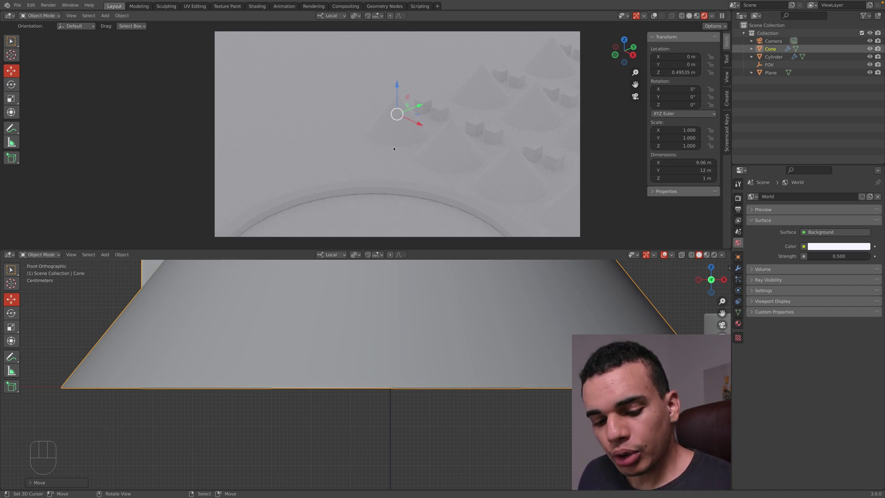
key("super+z")
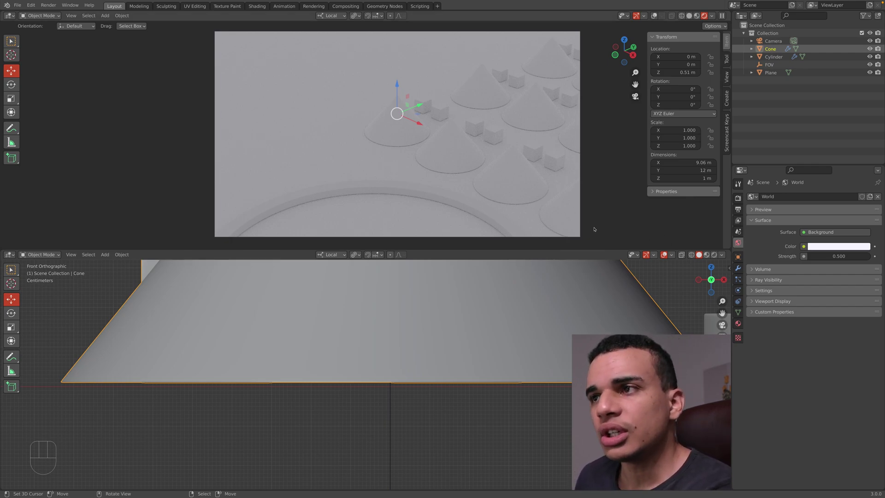
Step: Set the world background to a light blue with hue 0.641 and saturation 0.537, at strength 0.1
left_click(837, 248)
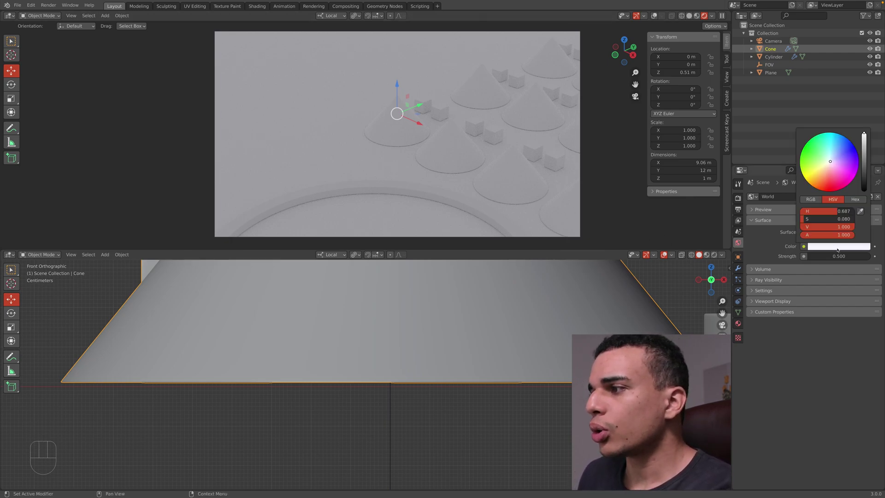
left_click(812, 199)
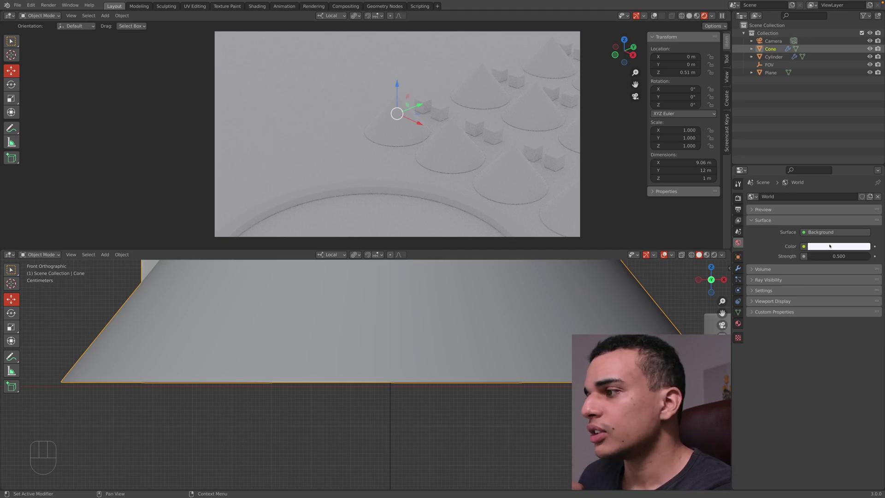
left_click(829, 246)
left_click_drag(835, 157, 839, 153)
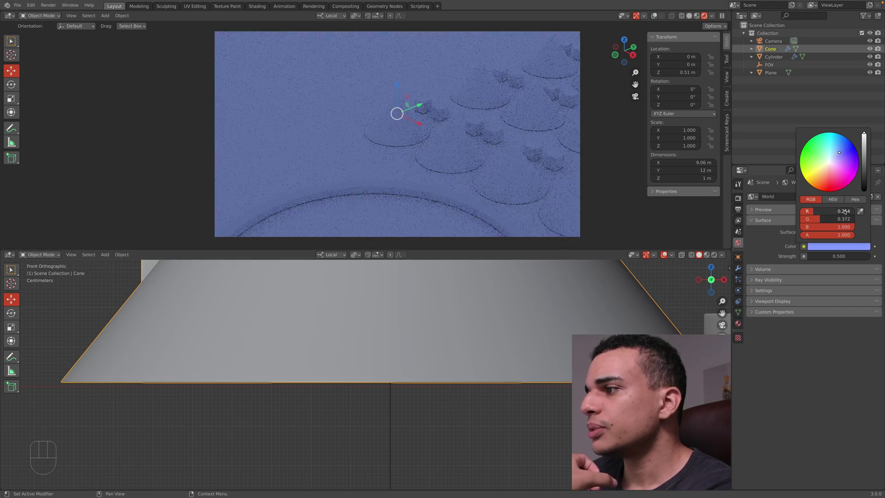
left_click(833, 199)
left_click_drag(841, 219, 828, 219)
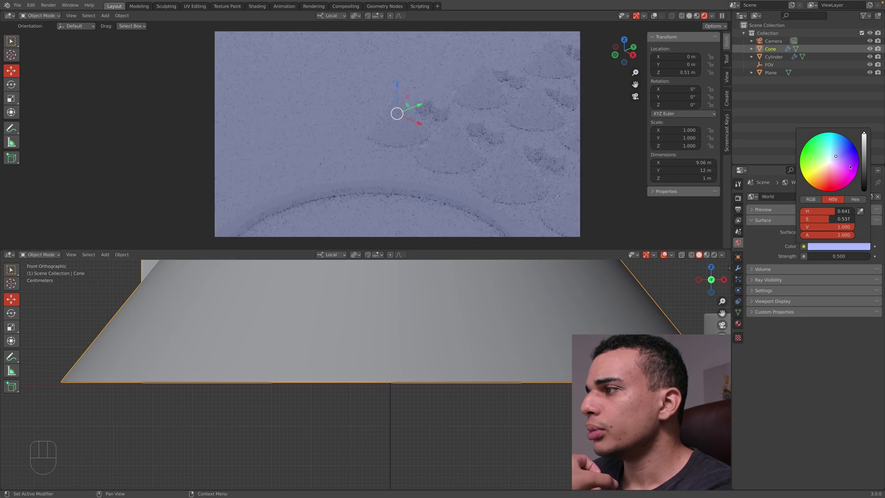
left_click_drag(847, 256, 847, 255)
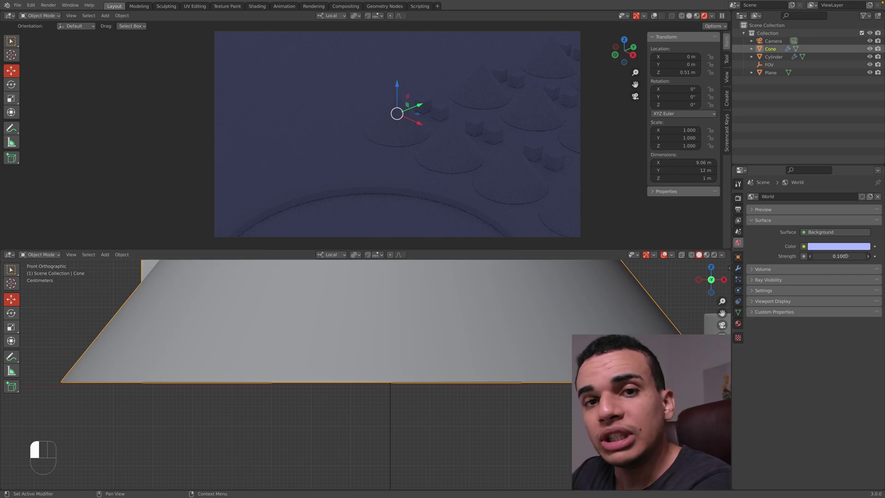
Step: Examine the cone's material base color and view the whole cone array on the plane
left_click(739, 323)
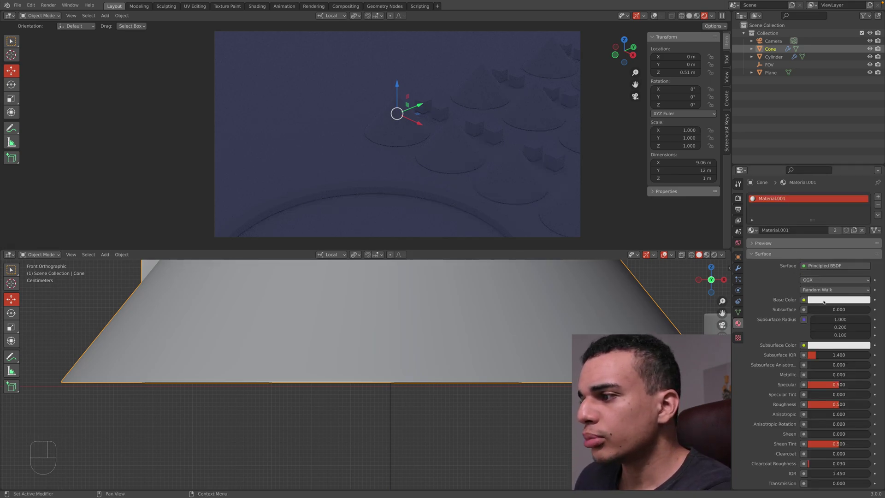
left_click(824, 300)
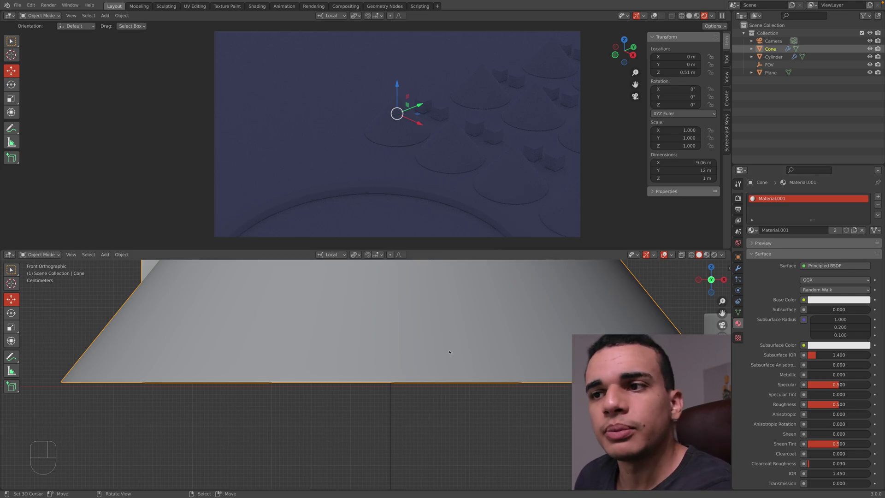
middle_click_drag(450, 352, 433, 361)
scroll(432, 362, "down", 3)
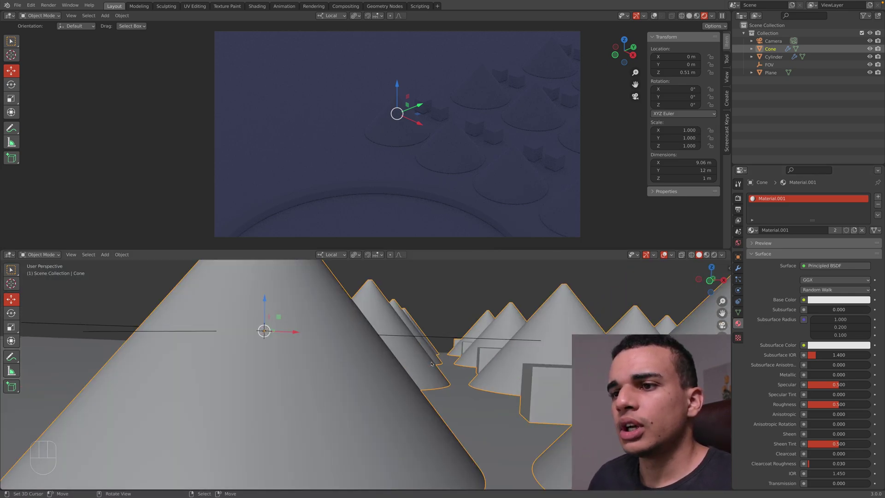
scroll(431, 364, "down", 6)
middle_click_drag(431, 363, 359, 399)
key("shift+a")
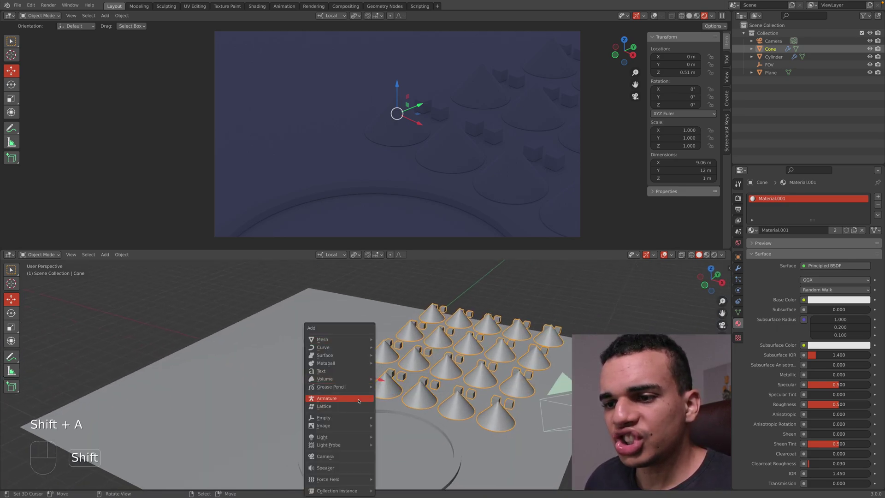
left_click(359, 400)
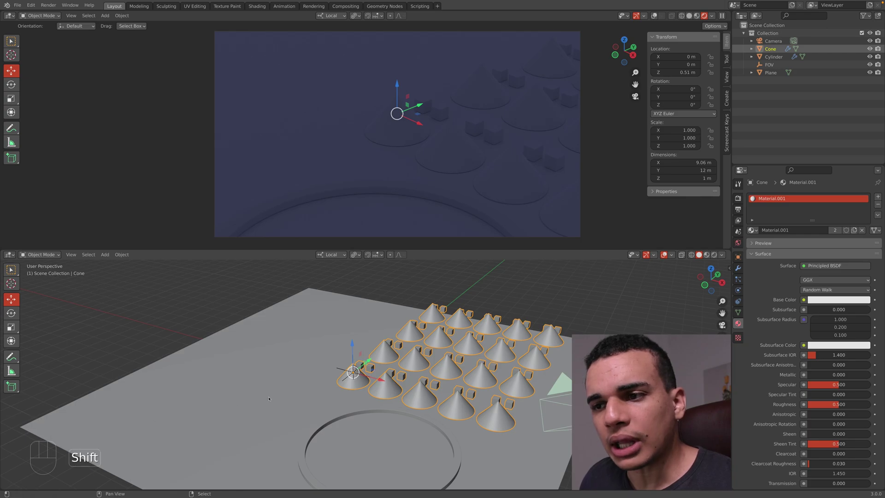
scroll(314, 364, "down", 2, "shift")
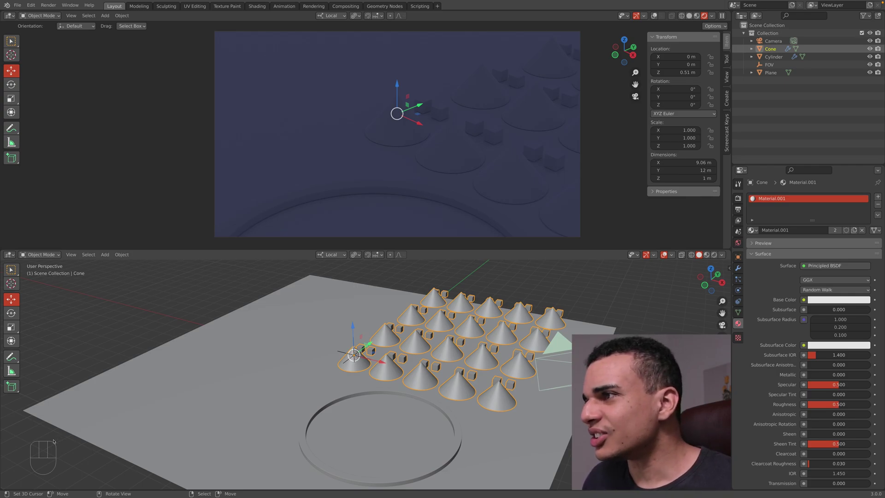
key("super")
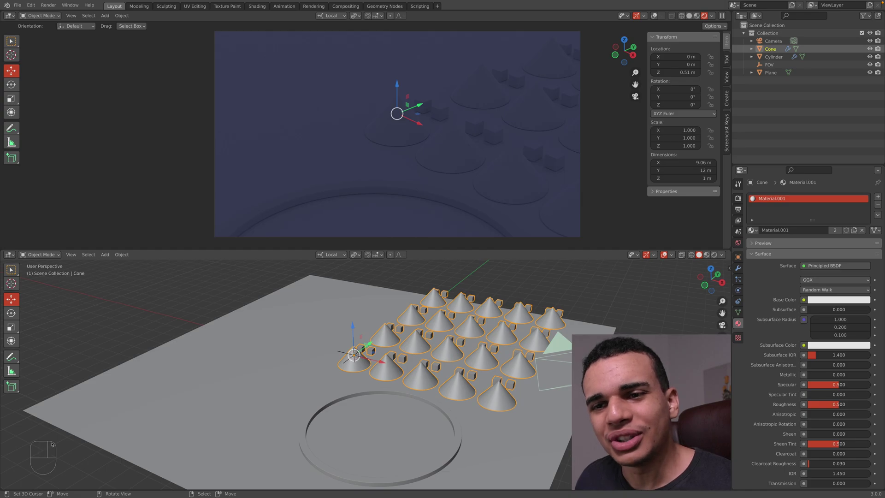
key("super")
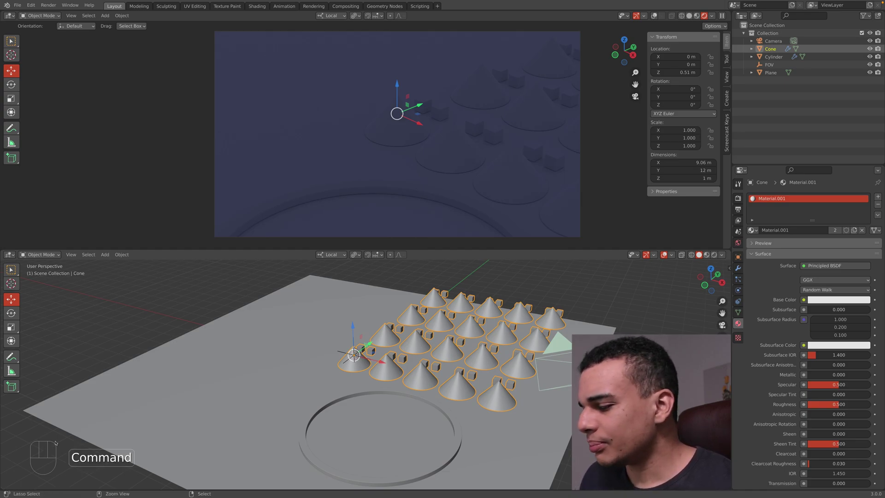
key("alt")
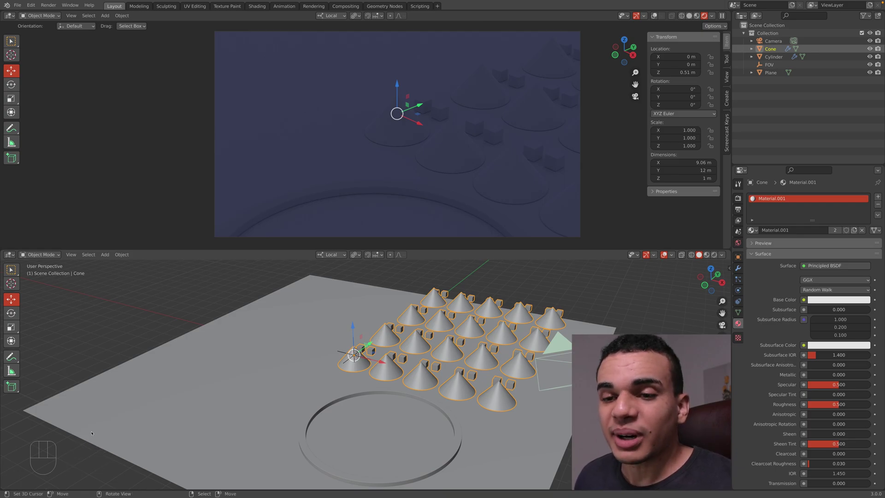
key("super")
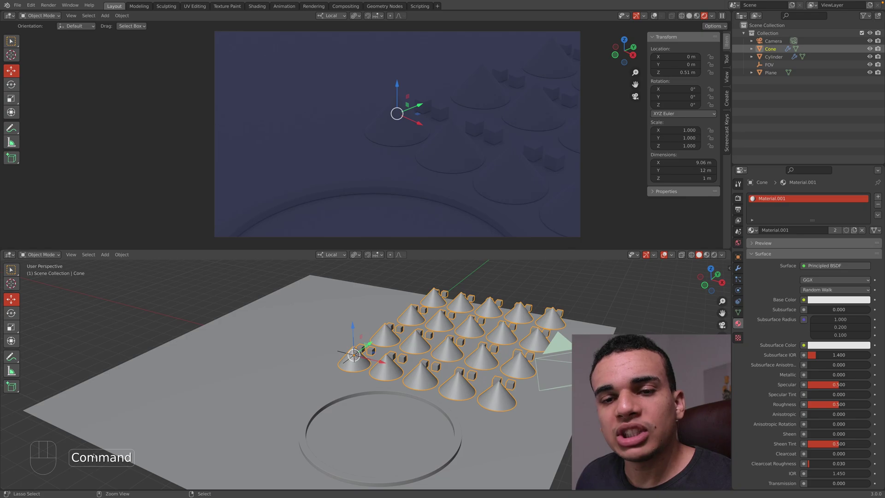
key("ctrl")
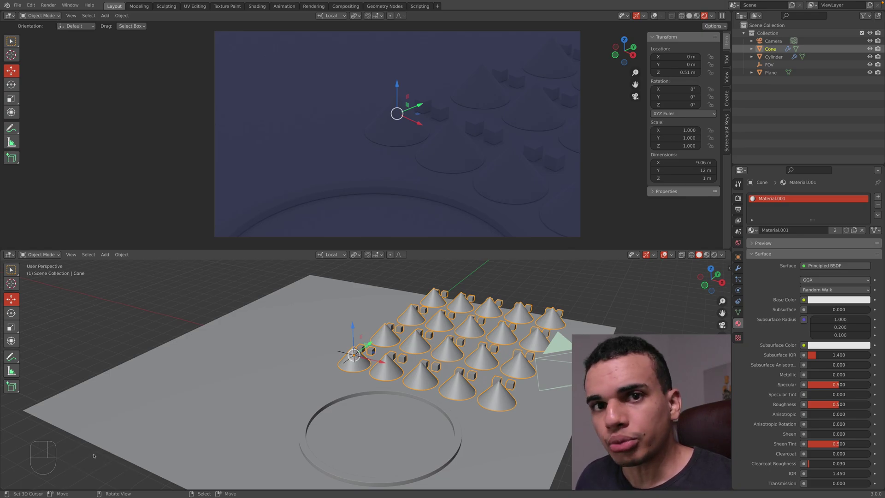
key("ctrl")
key("super")
key("ctrl")
key("super")
key("ctrl")
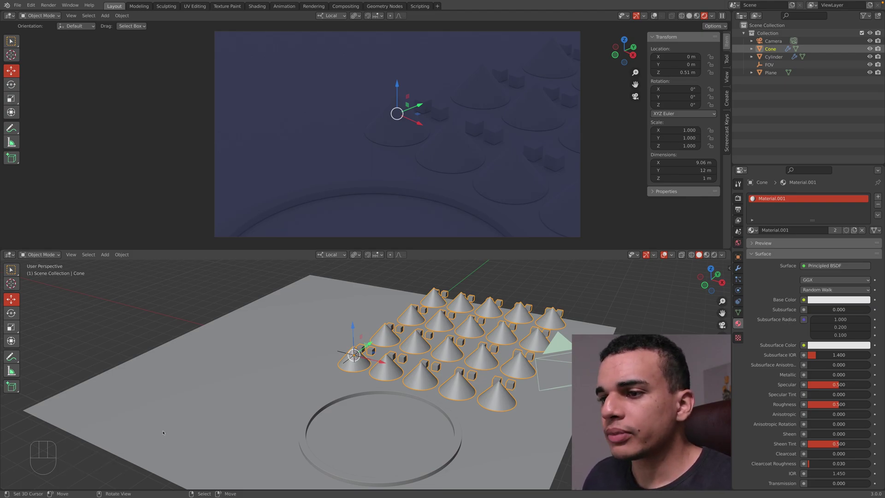
Step: Add a point light on the plane beside the first cone
middle_click_drag(162, 432, 299, 370)
key("shift+a")
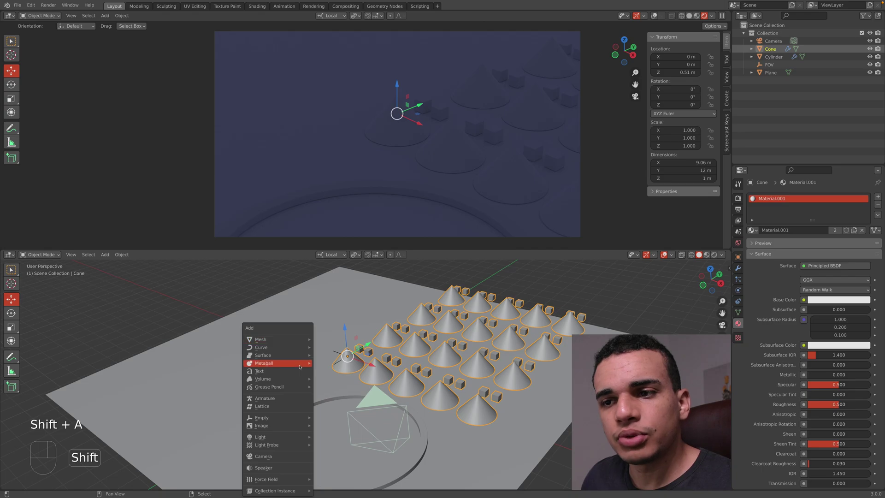
mouse_move(277, 440)
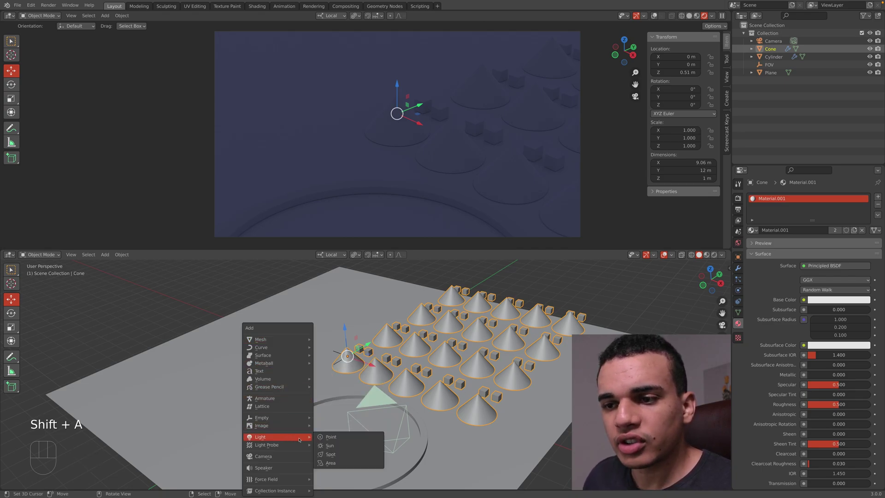
left_click(330, 437)
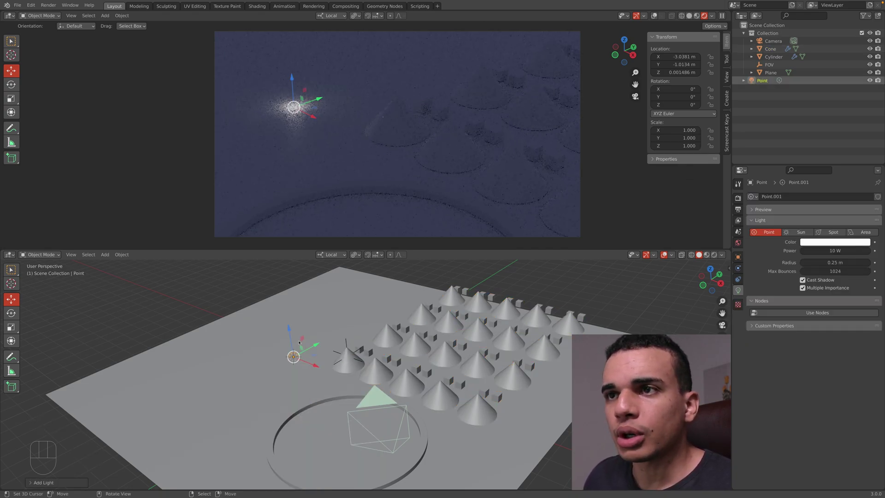
Step: Move the point light up and closer to the cones, to about X -1.61 m, Y -1.37 m, Z 1.42 m
key("g")
key("z")
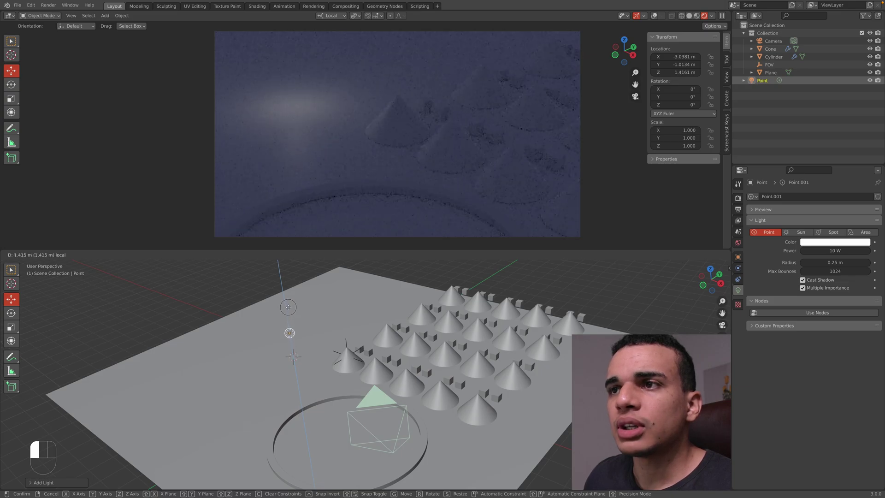
left_click(295, 334)
key("g")
key("x")
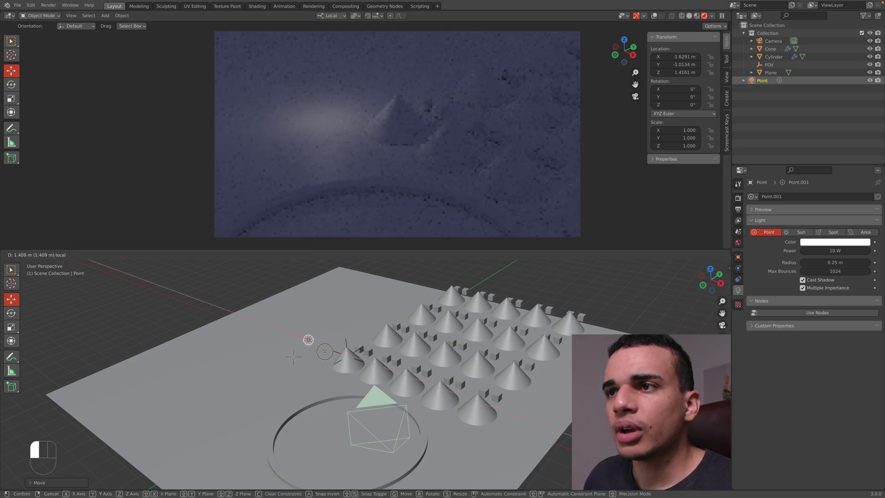
left_click(325, 352)
left_click_drag(320, 335, 315, 329)
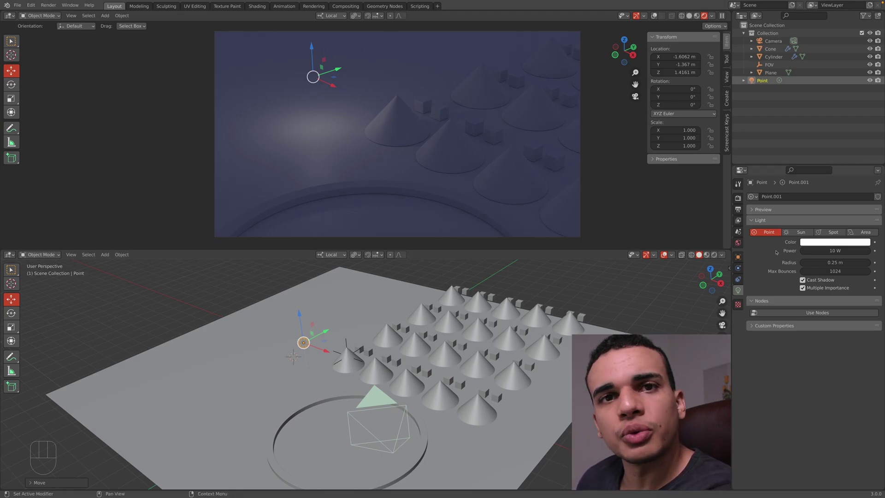
Step: Try the point light's power at 100 W, and return it to 10 W
left_click(827, 243)
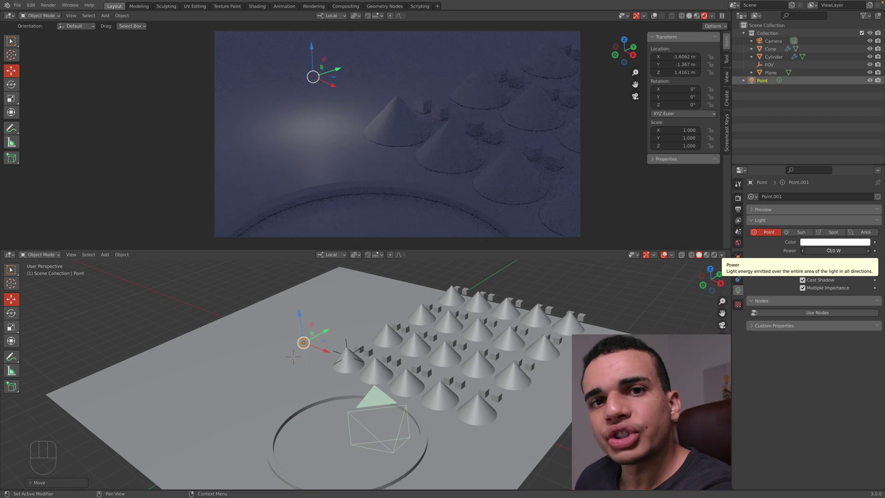
left_click(828, 251)
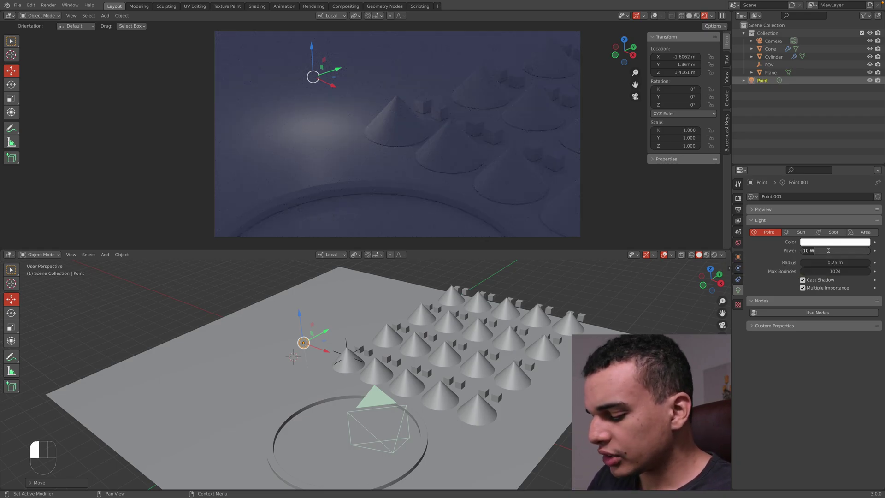
type("0")
key("Return")
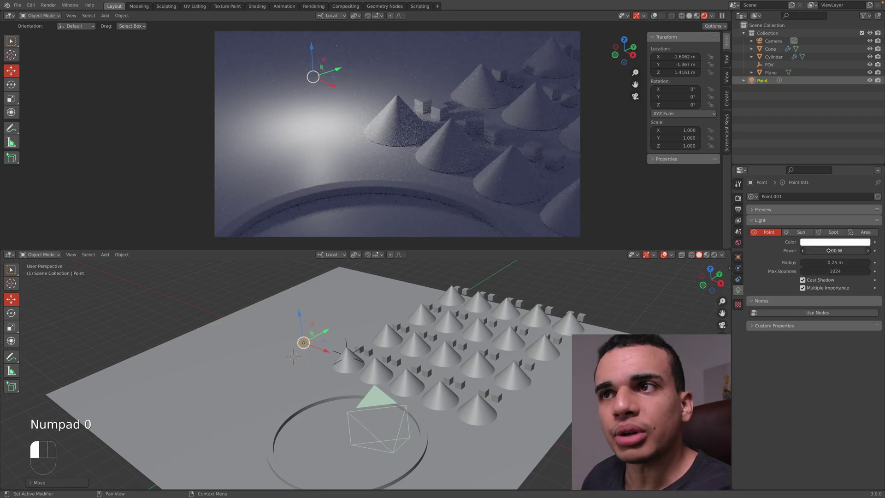
left_click(826, 250)
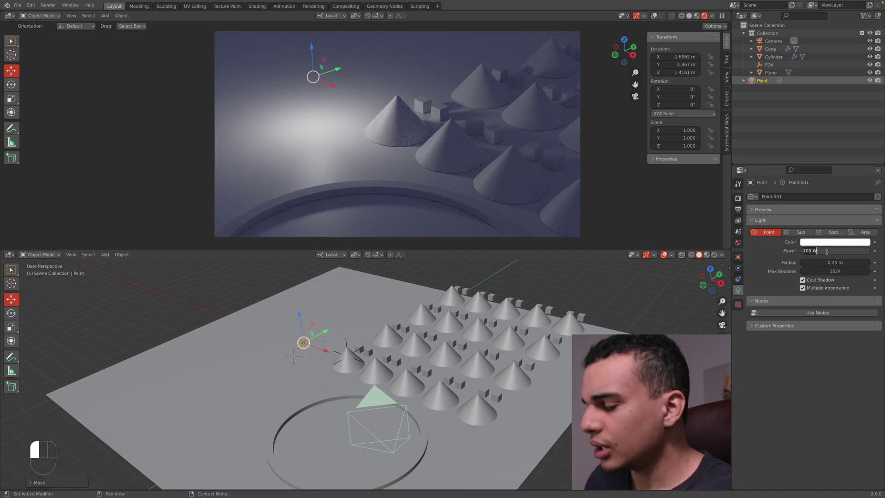
type("10")
key("Return")
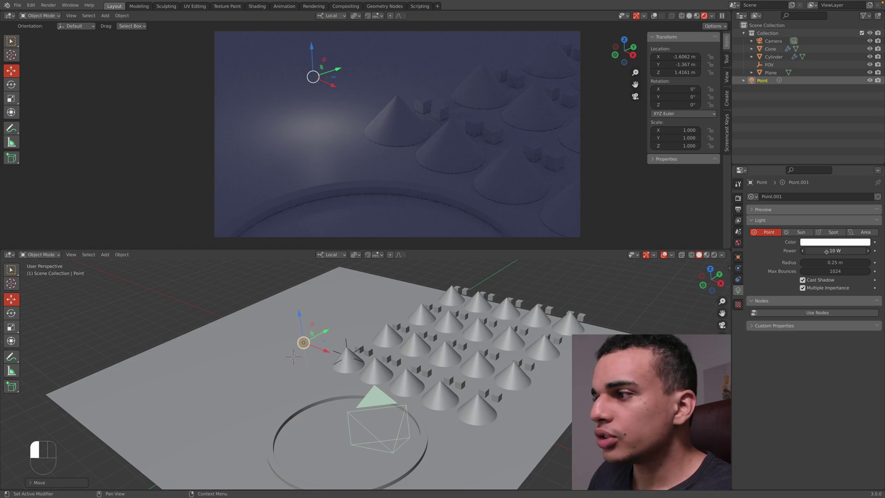
Step: Set the point light's radius to 0 m and its power to 100 W
left_click(835, 262)
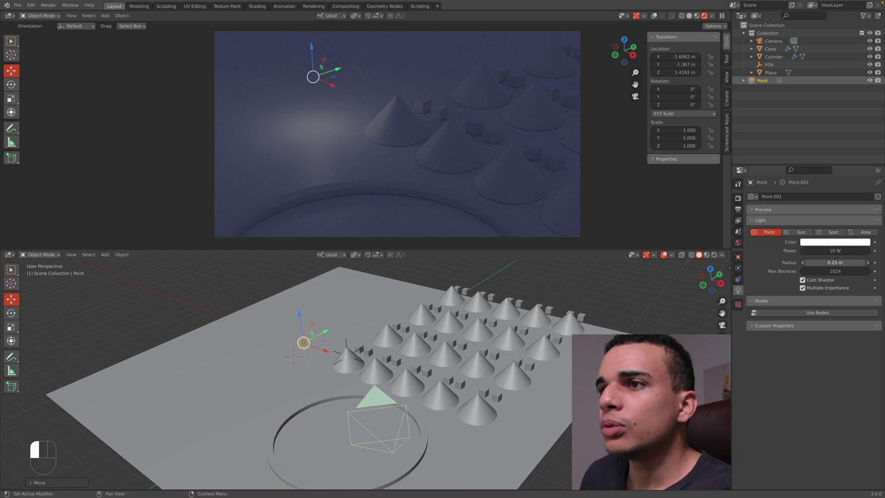
left_click(836, 262)
type("0")
key("Return")
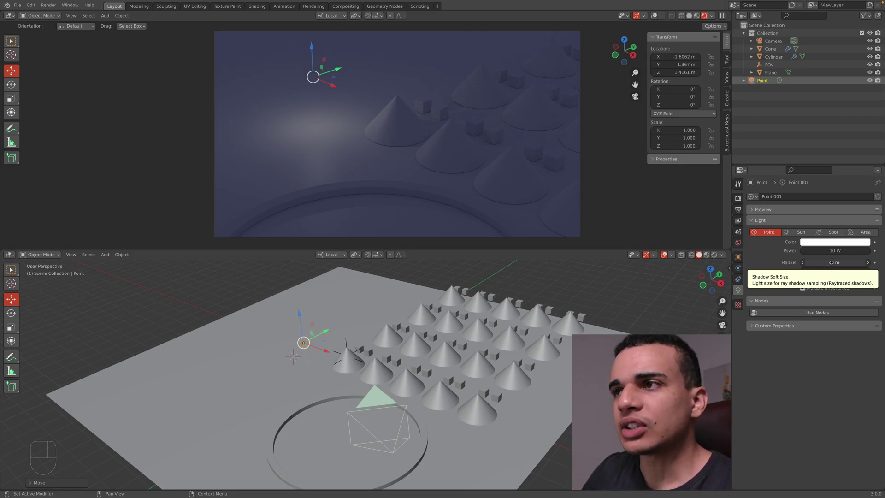
left_click(830, 250)
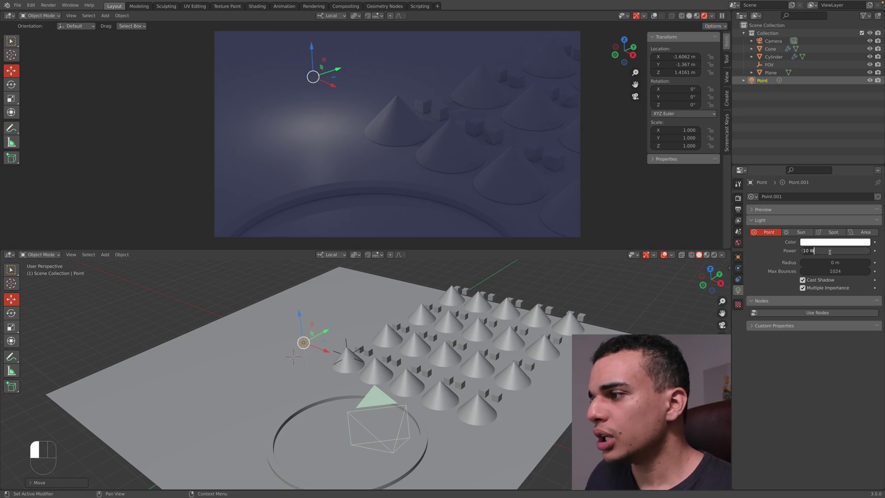
type("0")
key("Return")
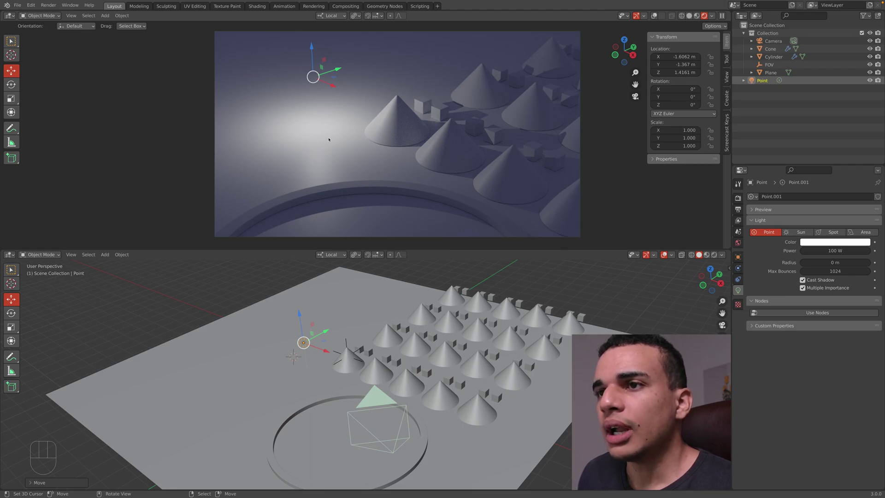
Step: Try moving the point light freely around the rendered scene, and undo the move
key("g")
left_click(375, 157)
key("ctrl+z")
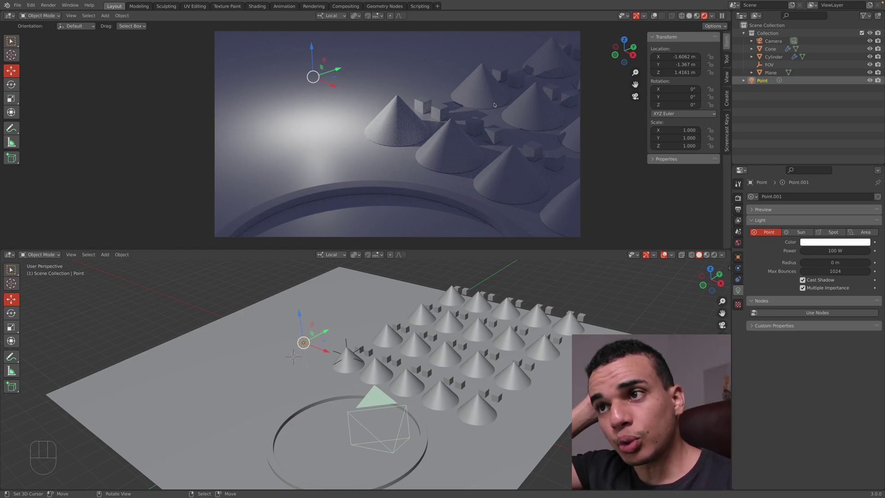
Step: Set the point light's radius to 1 m and examine its size among the cones
left_click_drag(835, 263, 835, 263)
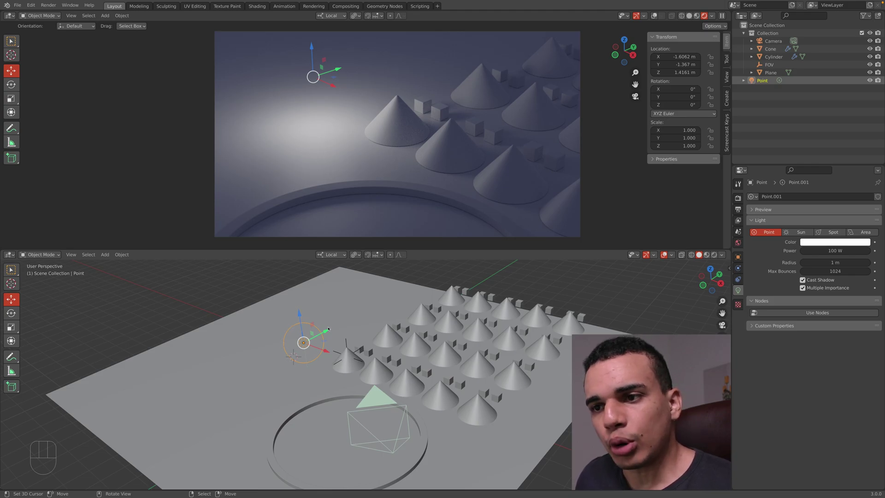
middle_click_drag(340, 358, 367, 390)
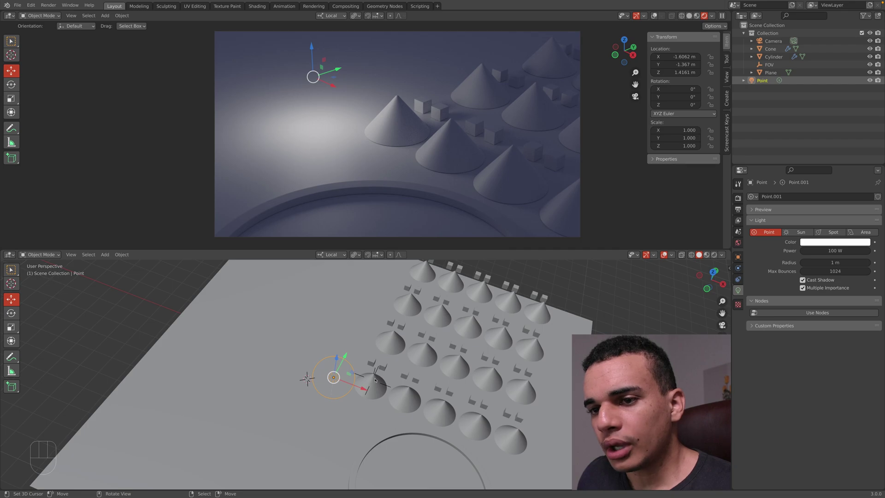
middle_click_drag(388, 382, 388, 384)
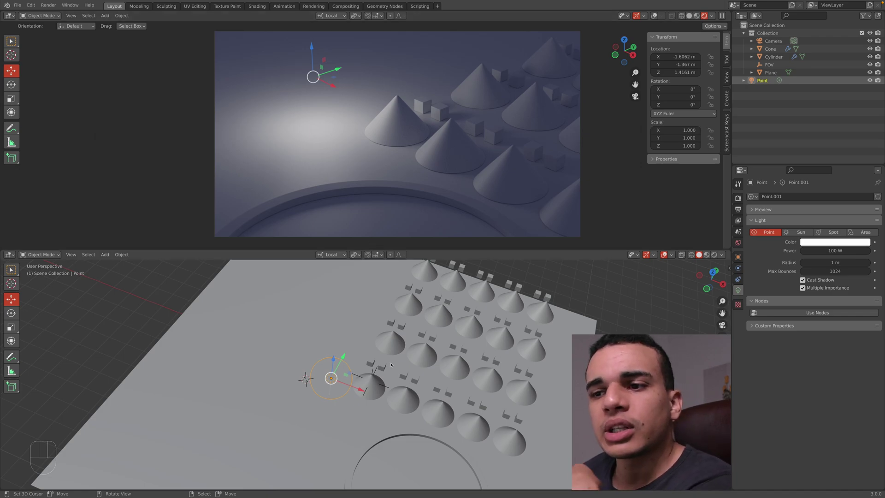
Step: Delete the point light from the scene
middle_click_drag(405, 386, 339, 367)
key("x")
left_click(331, 363)
Step: Add a sun light and move it above the plane to about X -5.69 m, Z 4.32 m
key("shift+a")
mouse_move(381, 356)
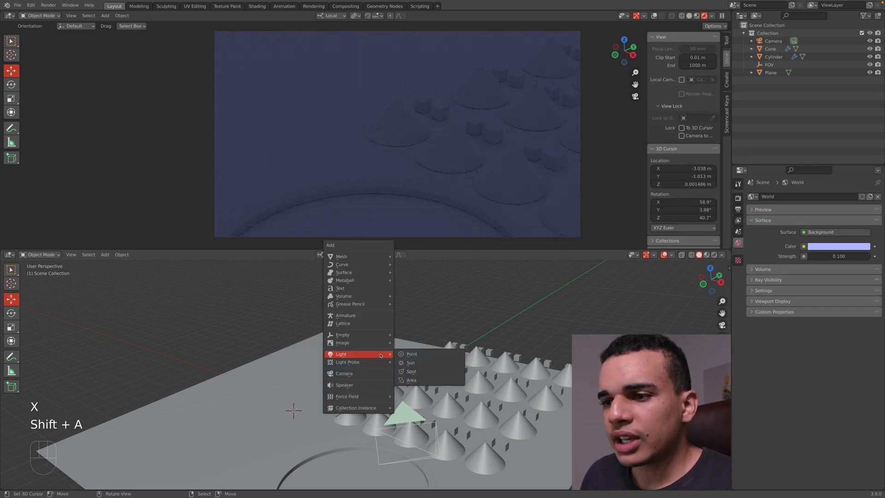
left_click(410, 363)
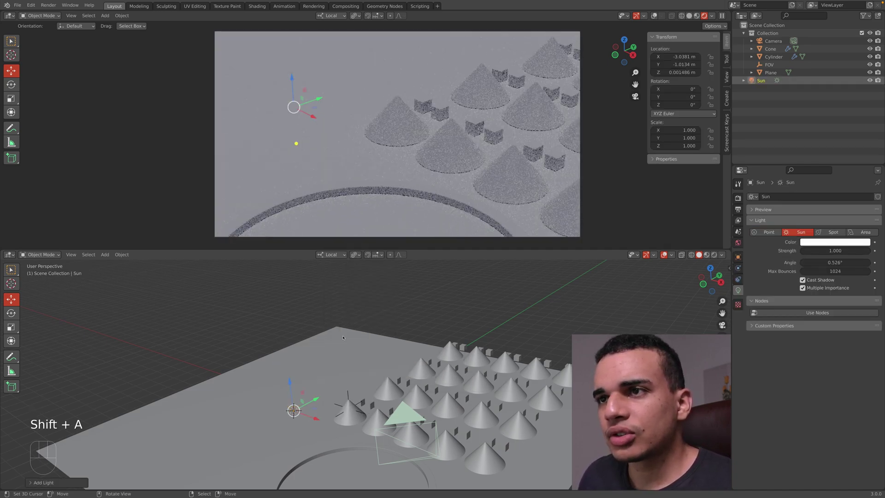
key("g")
key("z")
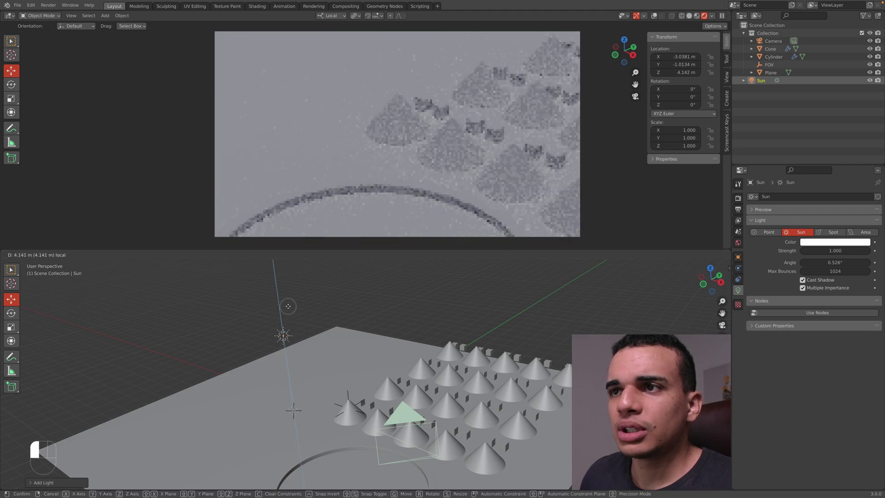
left_click(288, 307)
left_click_drag(283, 326, 289, 331)
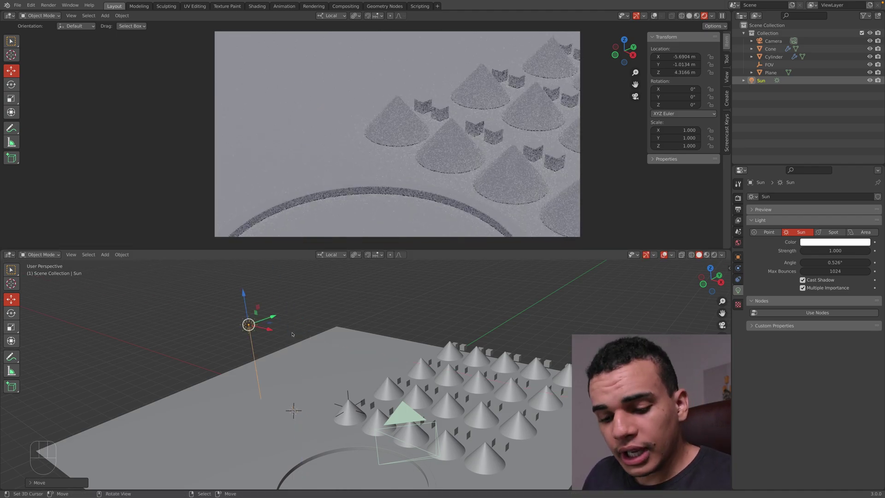
Step: Rotate the sun light about its local Y axis to about -70.1°
key("r")
key("y")
key("y")
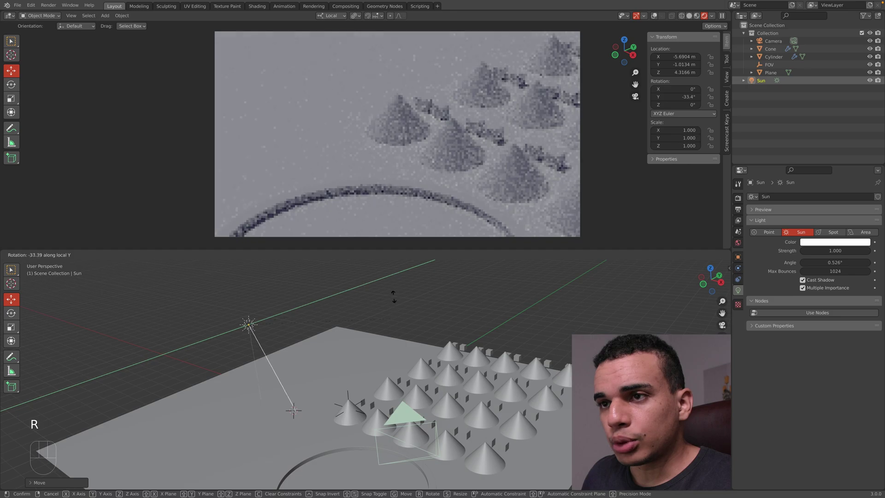
left_click(382, 436)
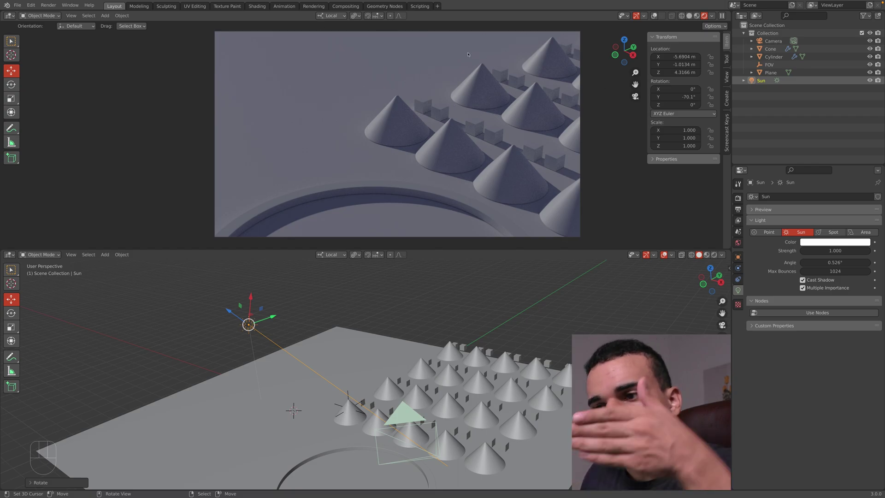
Step: Try angles of 1° and 10° for the sun light to compare shadow softness
left_click(816, 266)
left_click(825, 264)
type("1")
key("Return")
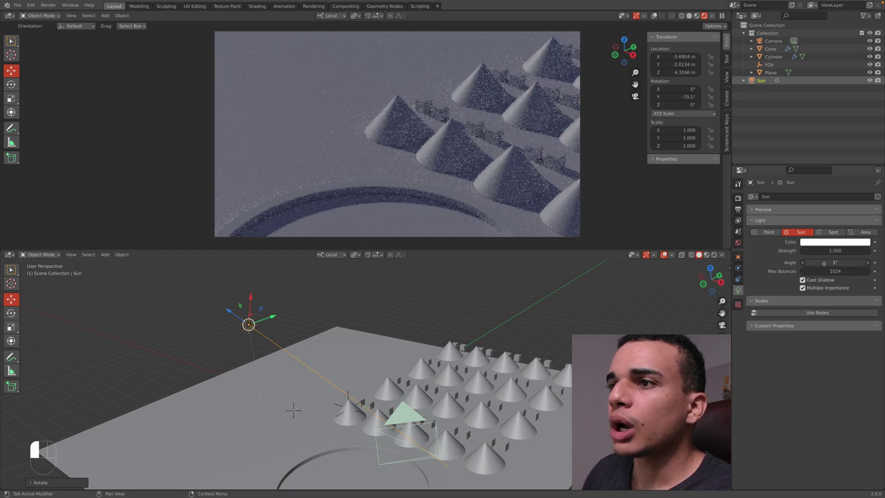
left_click(818, 265)
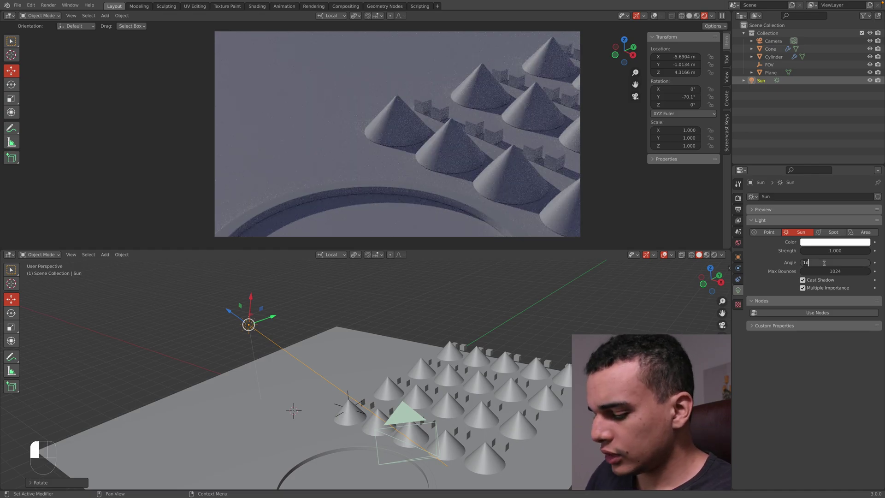
type("10")
key("Return")
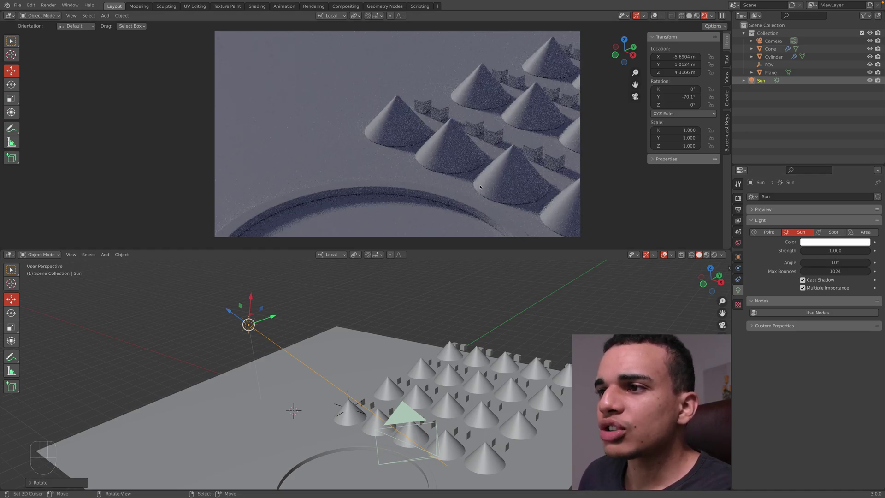
Step: Set the sun light's angle to 20° and try adjusting it further
left_click(838, 263)
type("100")
key("BackSpace")
key("BackSpace")
key("BackSpace")
type("20")
key("Return")
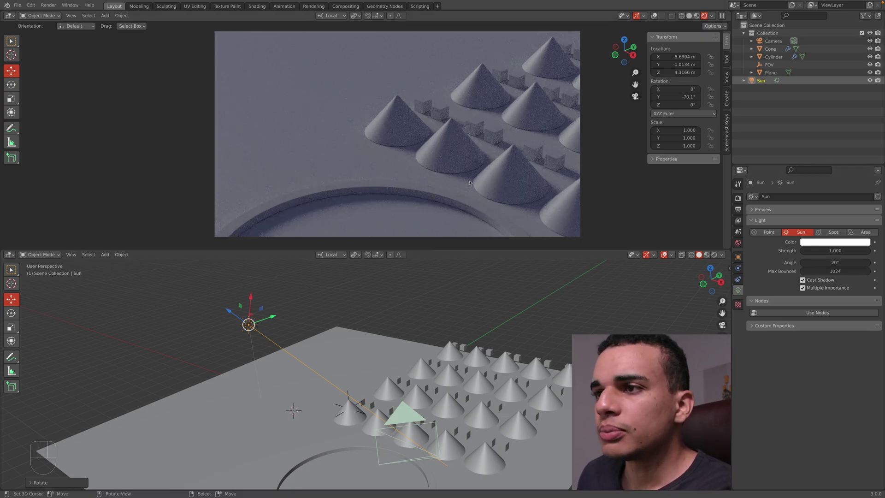
left_click_drag(820, 263, 827, 263)
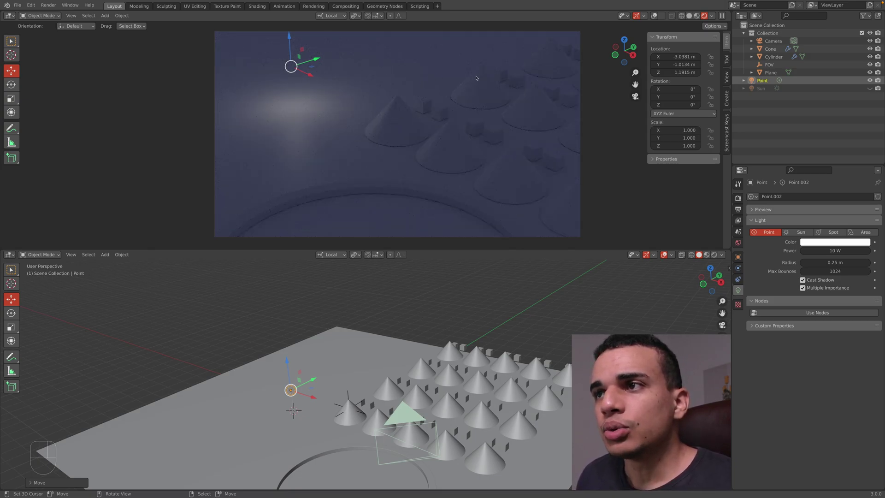
Step: Delete the point light, and unhide the sun light to delete it as well
key("x")
left_click(324, 327)
key("alt+h")
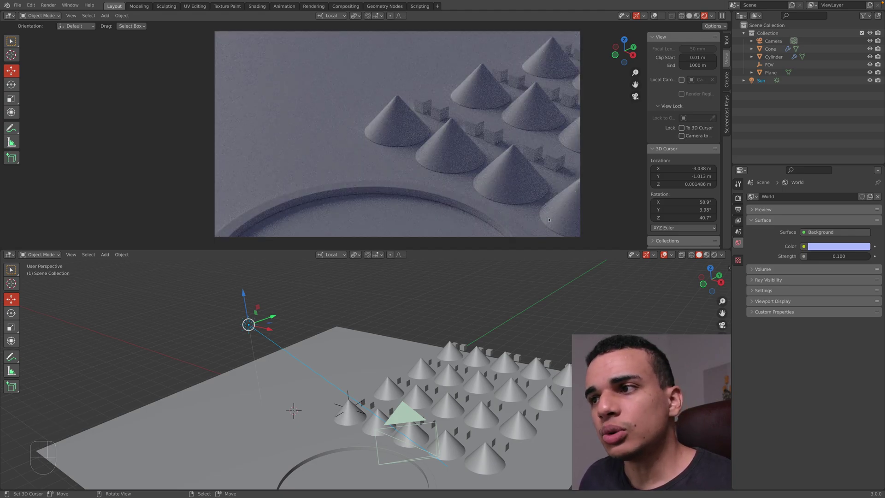
key("x")
left_click(526, 120)
Step: Add a spot light and move it above the first cone to about X 0.58 m, Z 3.81 m
key("shift+a")
mouse_move(341, 320)
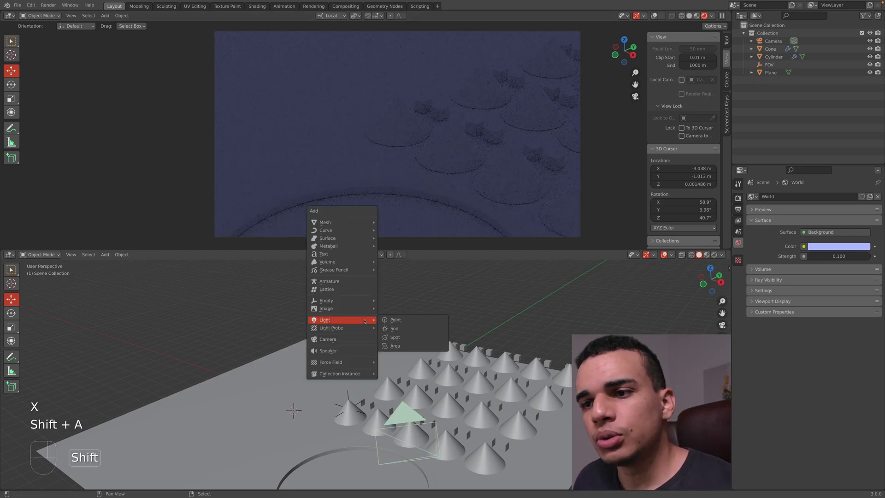
left_click(395, 338)
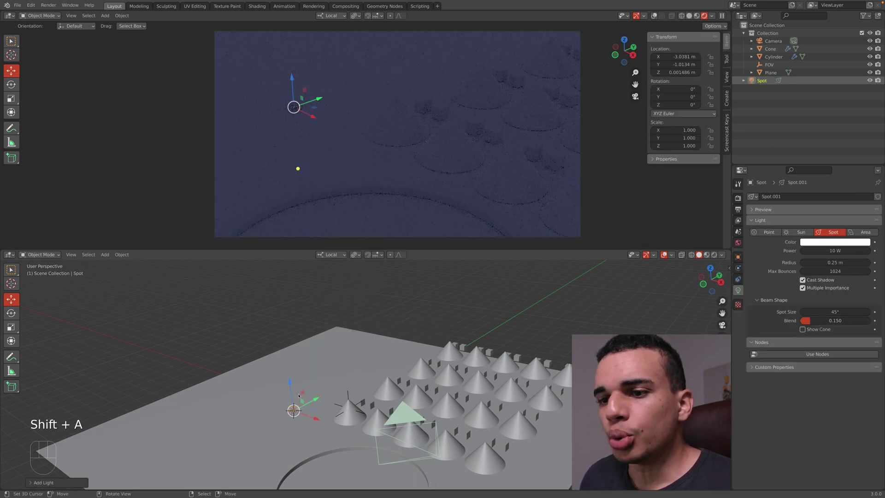
left_click_drag(291, 389, 290, 335)
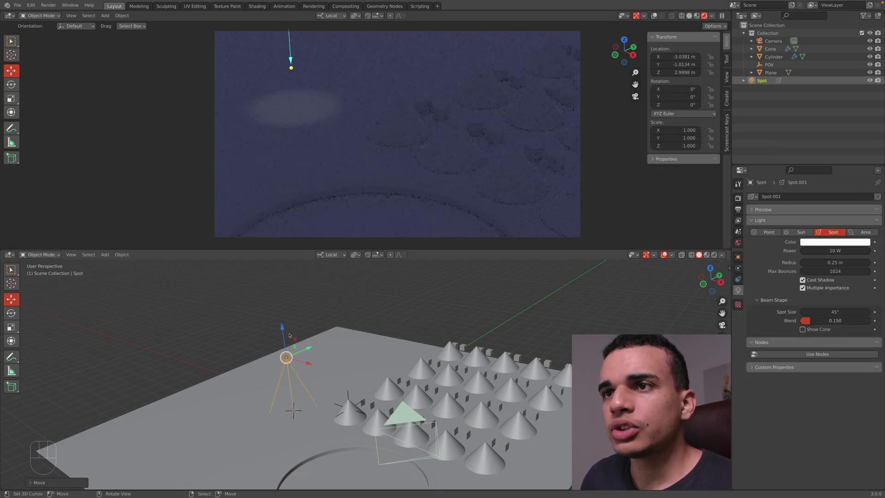
key("g")
key("x")
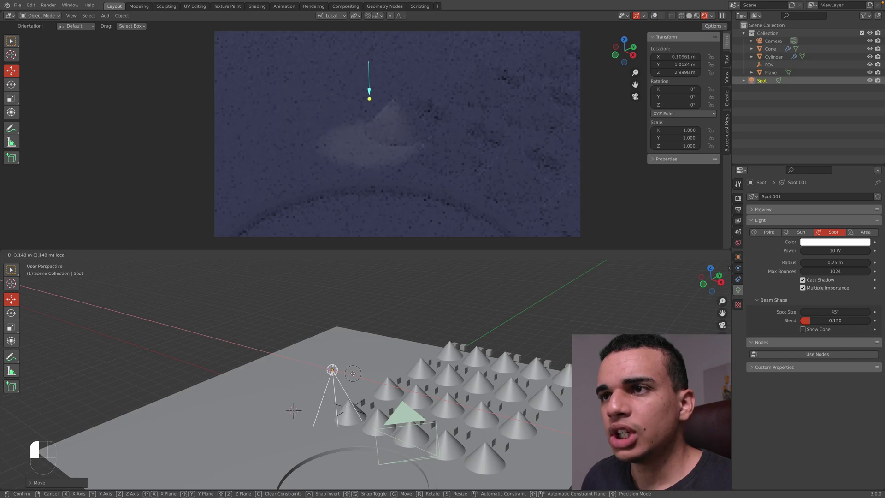
key("z")
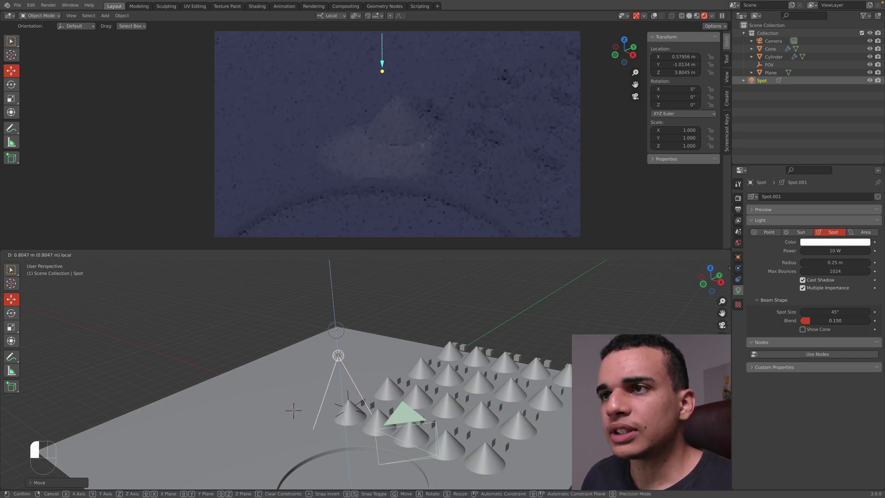
left_click(336, 333)
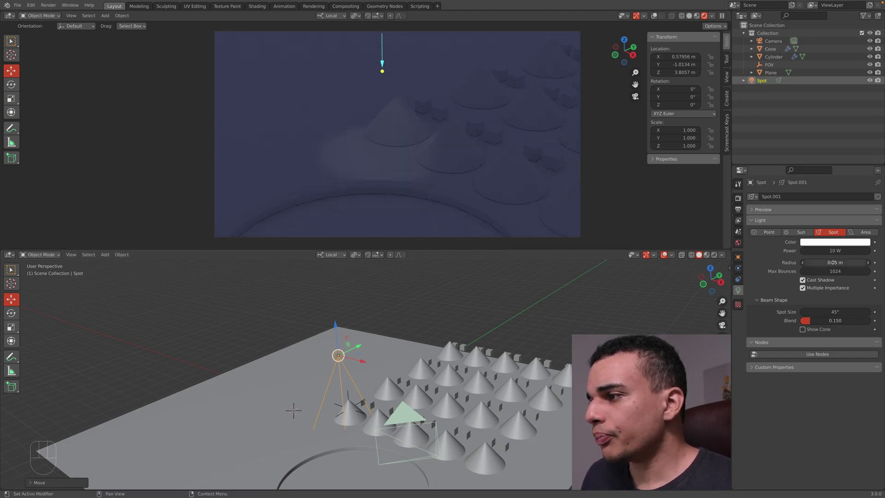
Step: Set the spot light's radius to about 1.07 m and its power to about 101.6 W
mouse_move(835, 263)
left_mouse_down()
mouse_move(853, 262)
mouse_move(838, 262)
left_mouse_up()
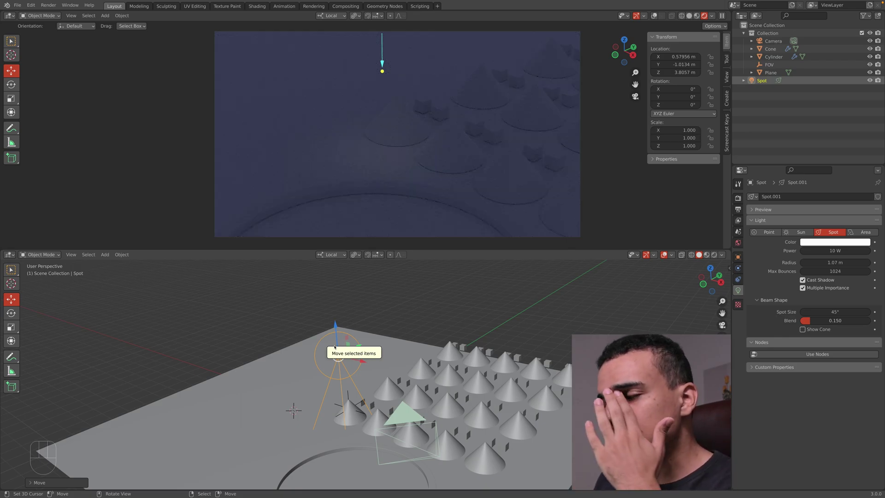
left_click_drag(836, 251, 883, 251)
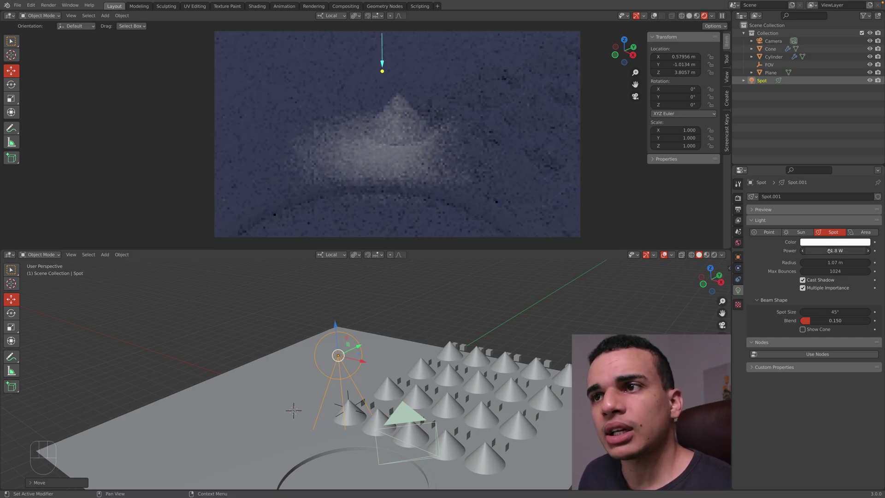
left_click_drag(828, 251, 825, 251)
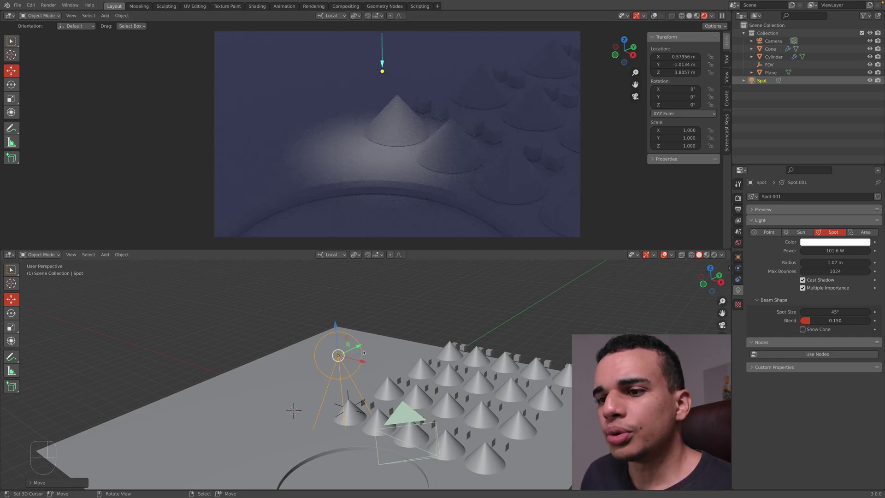
Step: Tilt the spot light about -17.5° around X and reposition it to about X -0.11 m, Y 1.94 m, Z 3.52 m
left_click_drag(358, 346, 386, 337)
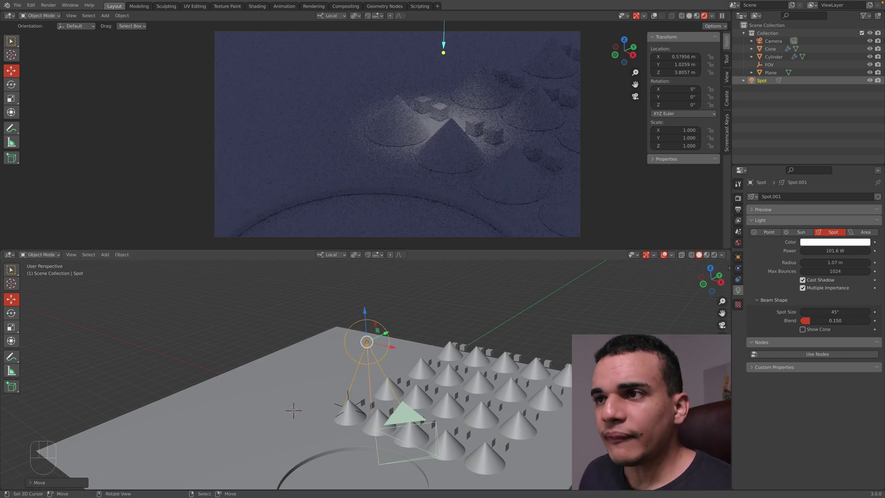
key("r")
left_click(428, 342)
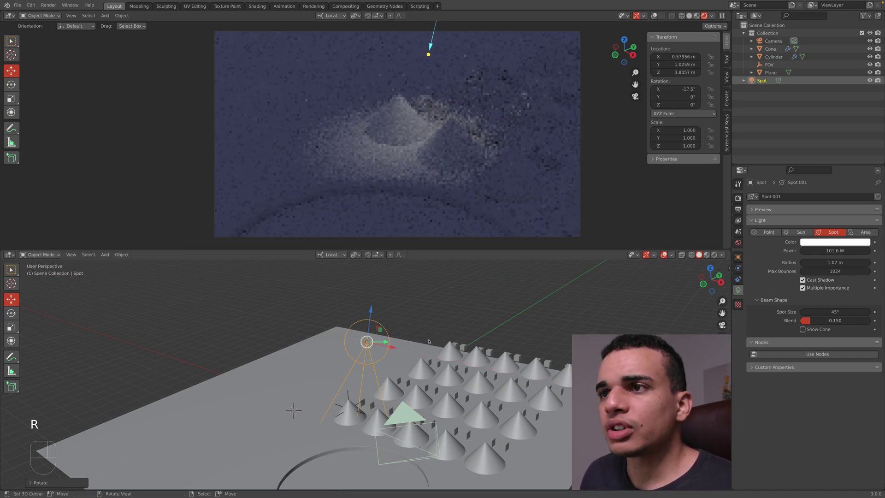
left_click_drag(383, 341, 390, 343)
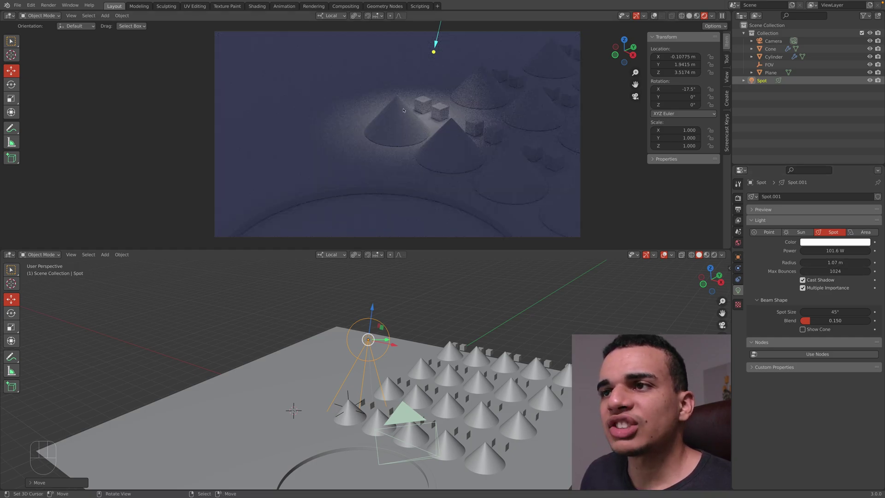
Step: Narrow the spot light's beam to about 22.4° with a blend of 0, and reduce its radius
mouse_move(830, 312)
left_mouse_down()
mouse_move(784, 311)
mouse_move(835, 312)
left_mouse_up()
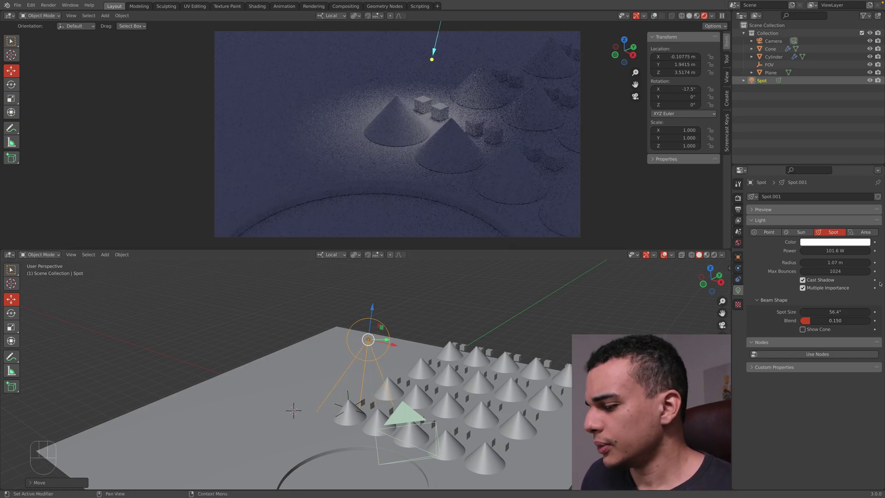
left_click_drag(834, 312, 784, 311)
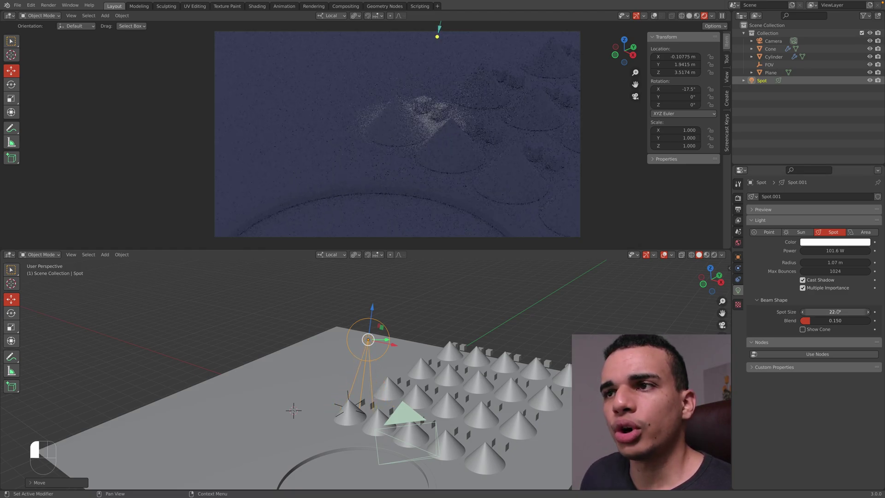
left_click_drag(832, 321, 809, 320)
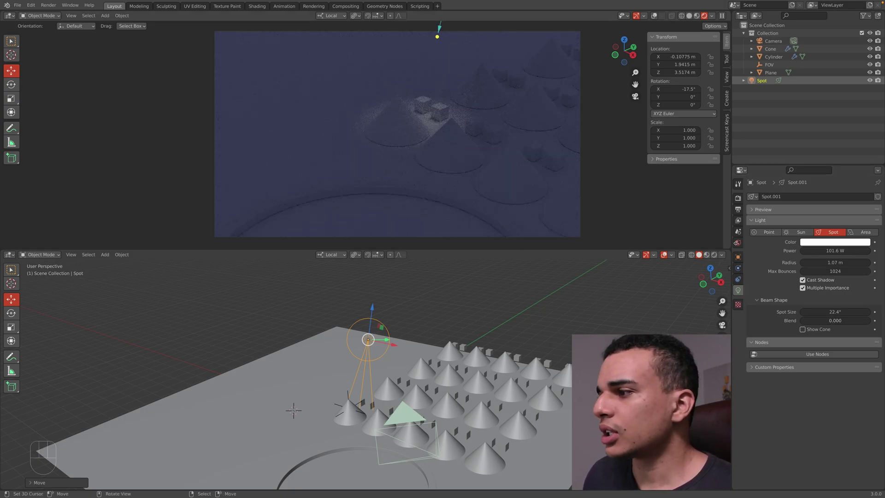
mouse_move(835, 262)
left_mouse_down()
mouse_move(812, 262)
mouse_move(832, 262)
left_mouse_up()
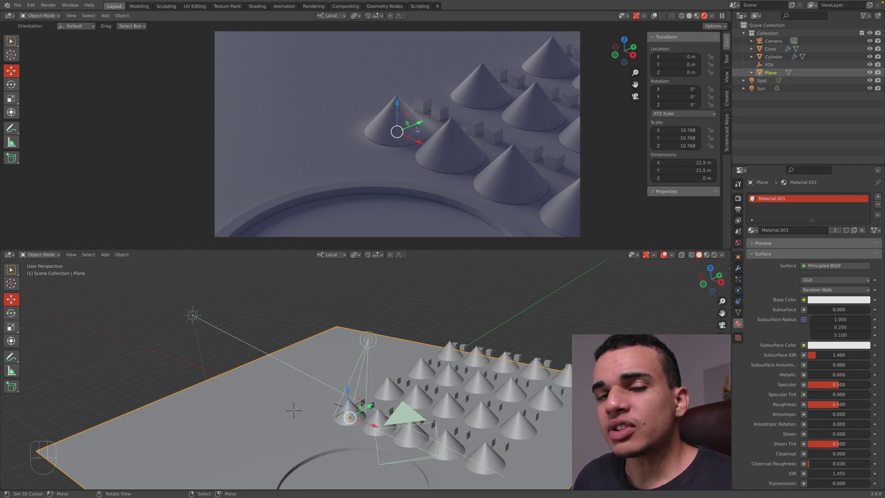
Step: Add an area light, raise it to about Z 1.49 m and rotate it about 76.2° around its local X axis
middle_click_drag(351, 396, 351, 364)
key("shift+a")
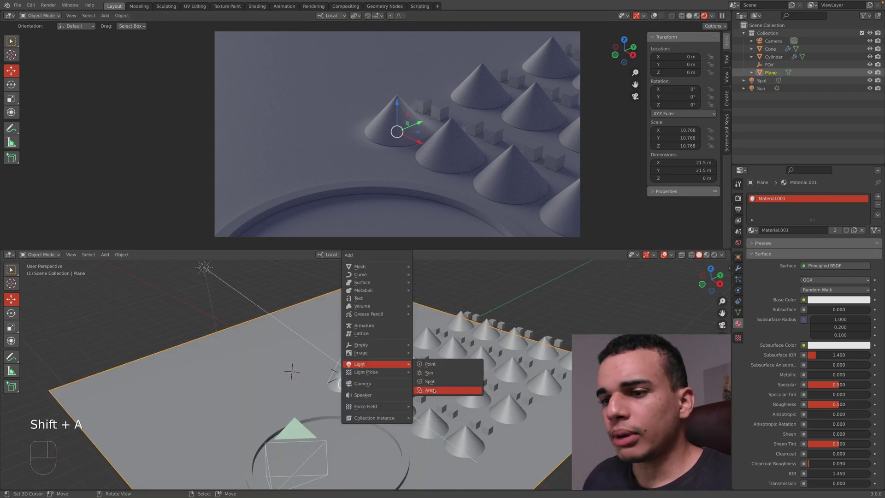
left_click(450, 389)
left_click_drag(291, 345, 288, 321)
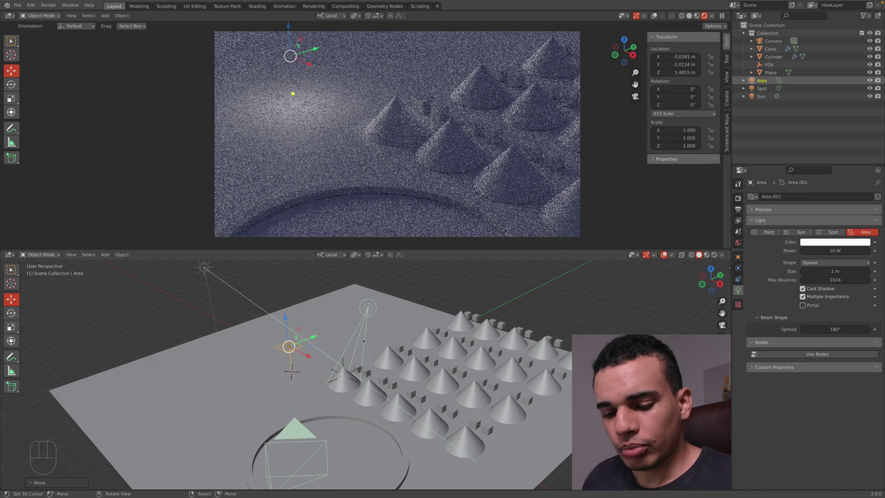
key("r")
key("x")
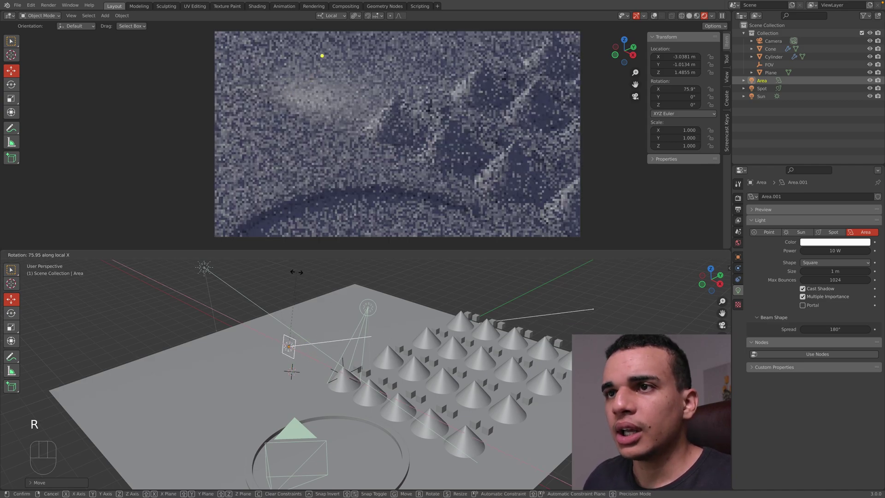
left_click(296, 272)
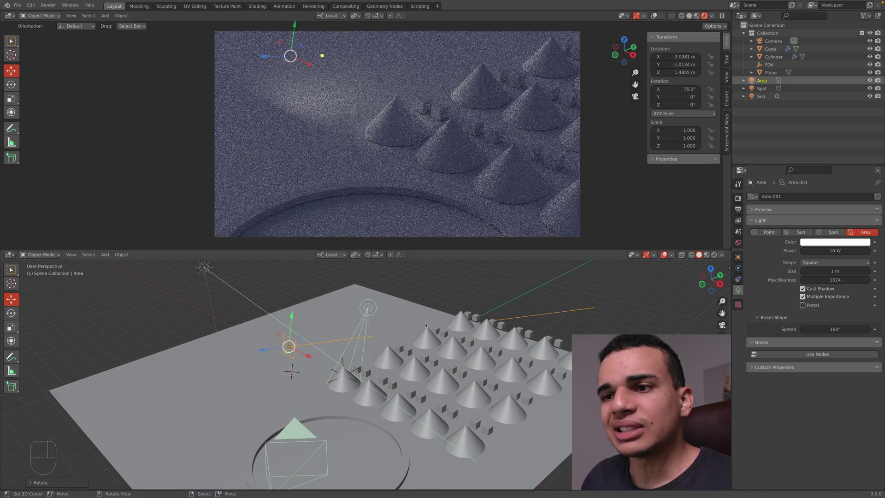
Step: Hide the sun light and the spot light in the scene
left_click(204, 267)
key("g")
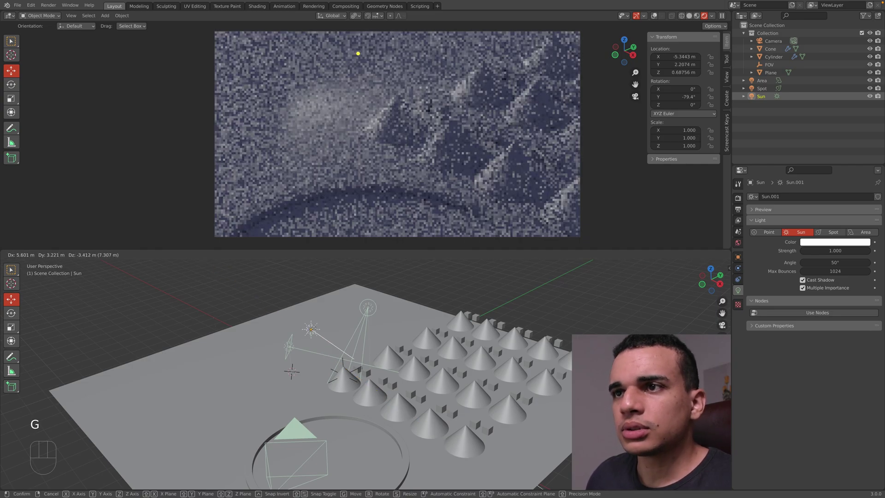
left_click(312, 370)
key("h")
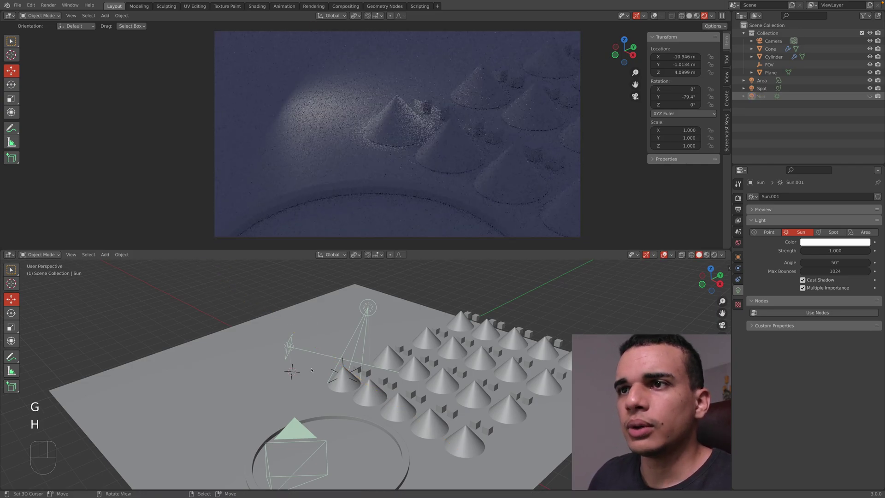
left_click(371, 308)
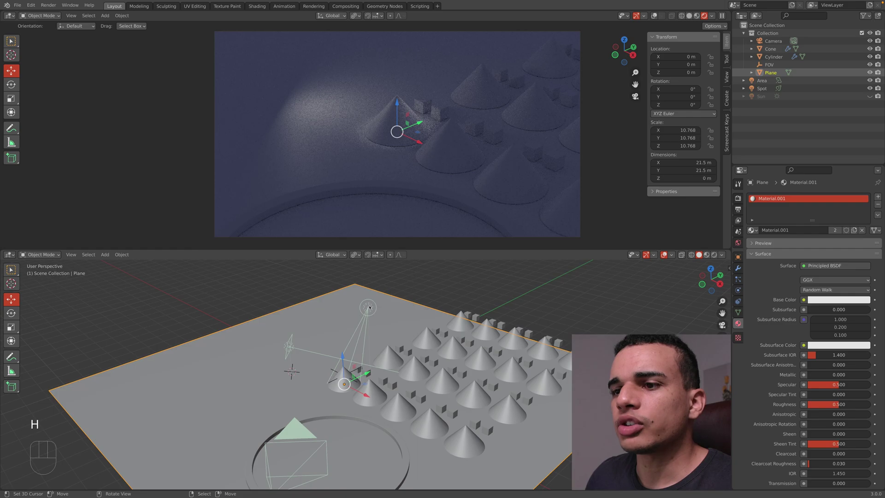
left_click(370, 308)
key("h")
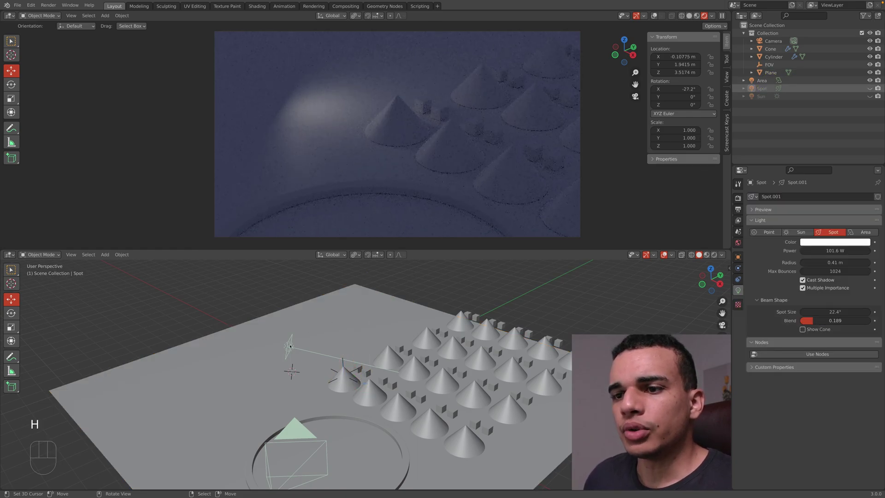
Step: Change the area light's shape to Rectangle
left_click(346, 335)
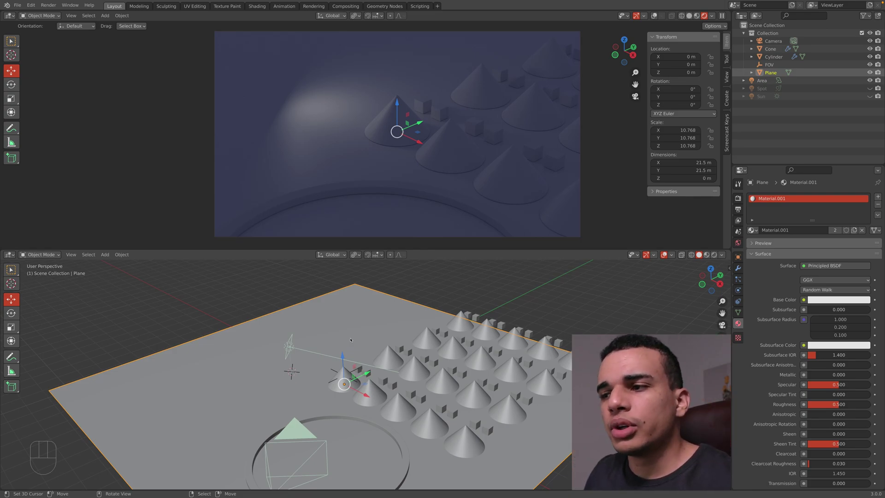
left_click(281, 347)
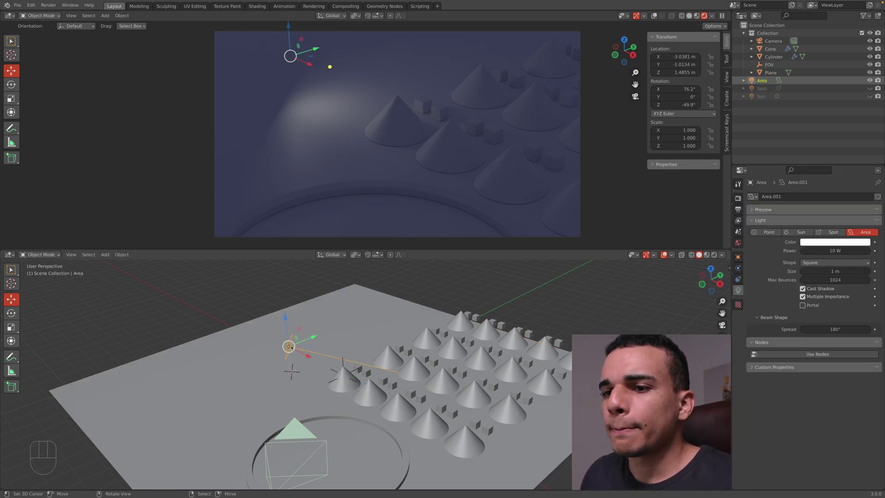
left_click(817, 262)
left_click(815, 280)
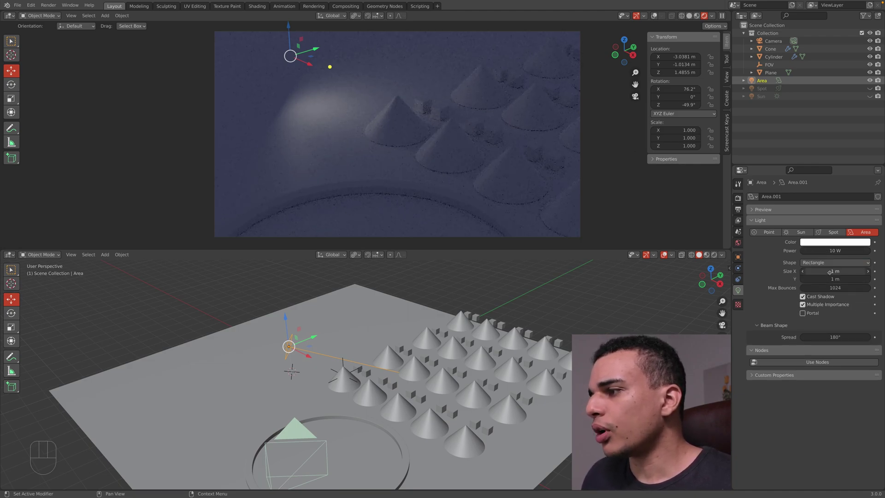
Step: Resize the rectangular area light to about 3.34 m in X and 0.28 m in Y and inspect it in the scene
left_click_drag(836, 271, 848, 271)
middle_click_drag(332, 351, 376, 377)
scroll(376, 377, "up", 4)
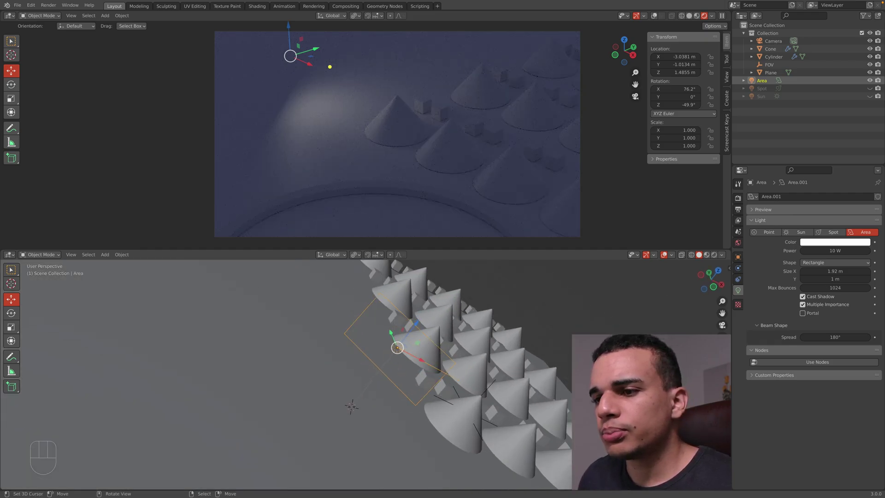
left_click(835, 271)
left_click_drag(836, 271, 814, 279)
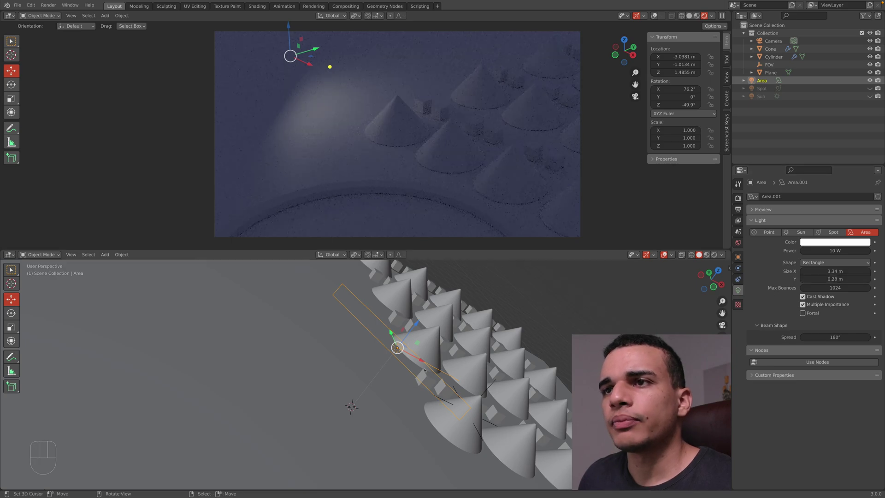
middle_click_drag(351, 378, 383, 374)
middle_click_drag(215, 410, 219, 402)
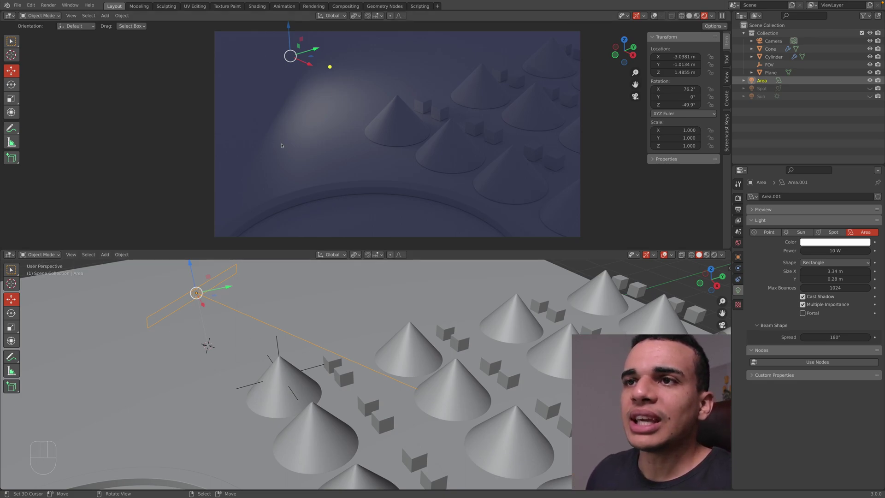
middle_click_drag(177, 319, 257, 325)
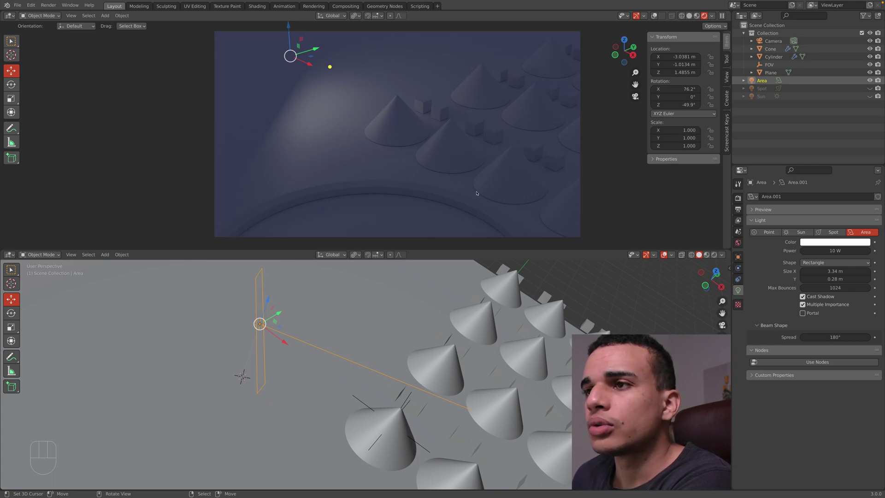
Step: Delete the area light from the scene
middle_click_drag(477, 185, 462, 195)
key("x")
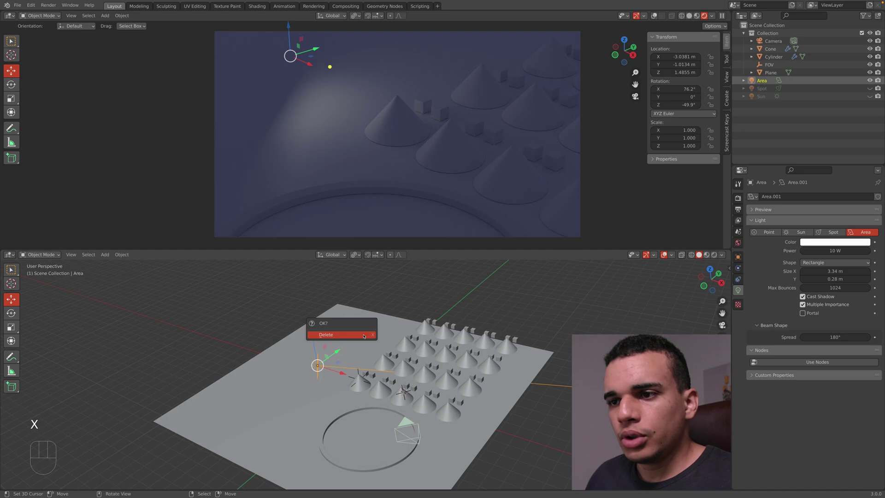
left_click(364, 335)
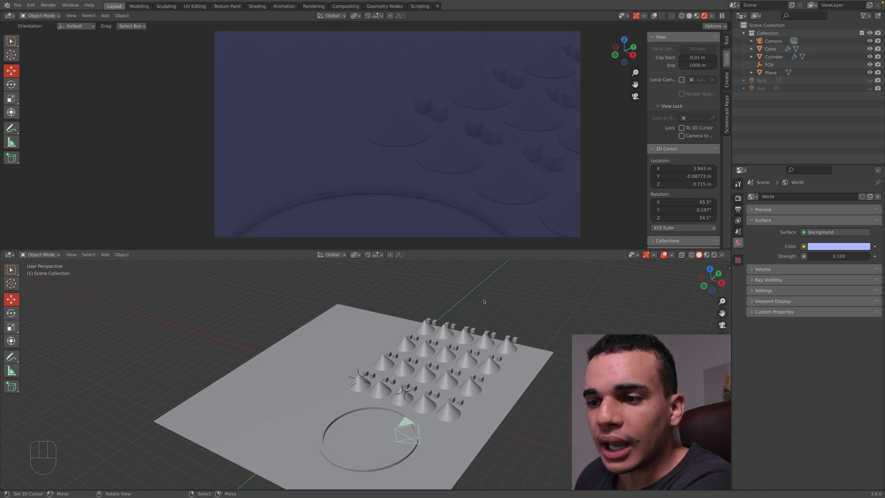
Step: Give the cylinder ring in front of the cones a new material with an Emission surface shader
left_click(365, 382)
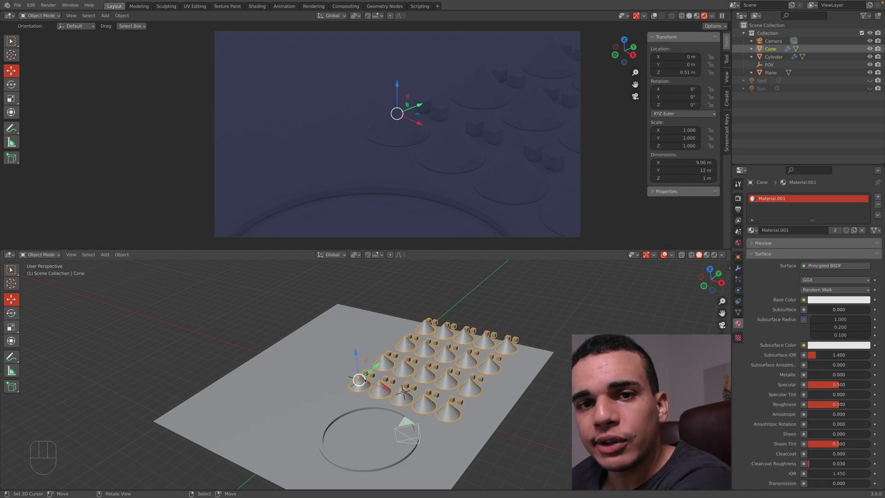
left_click(355, 409)
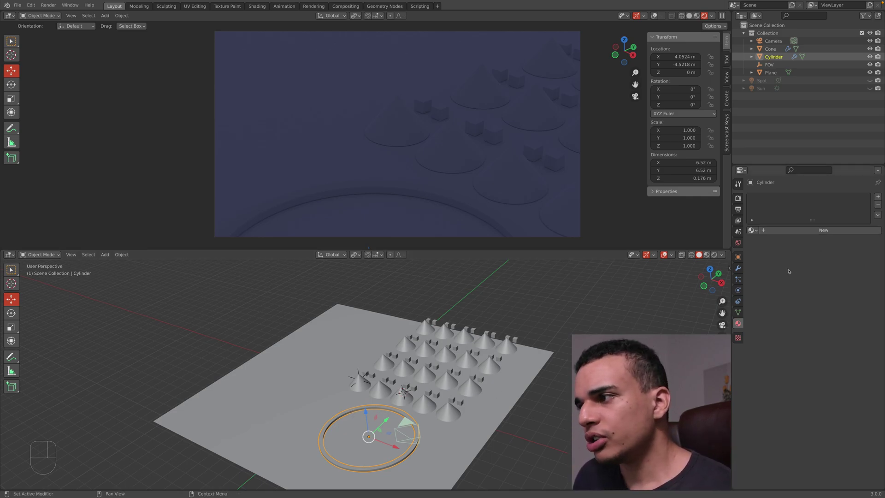
left_click(810, 231)
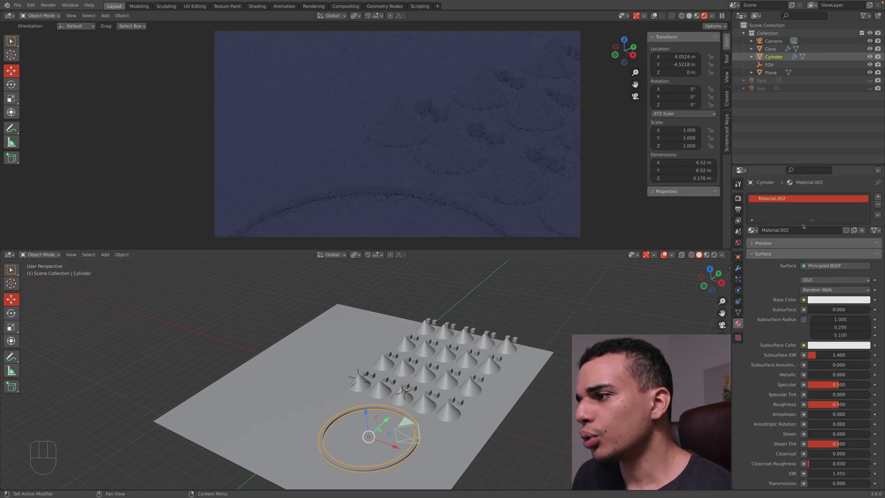
left_click(831, 266)
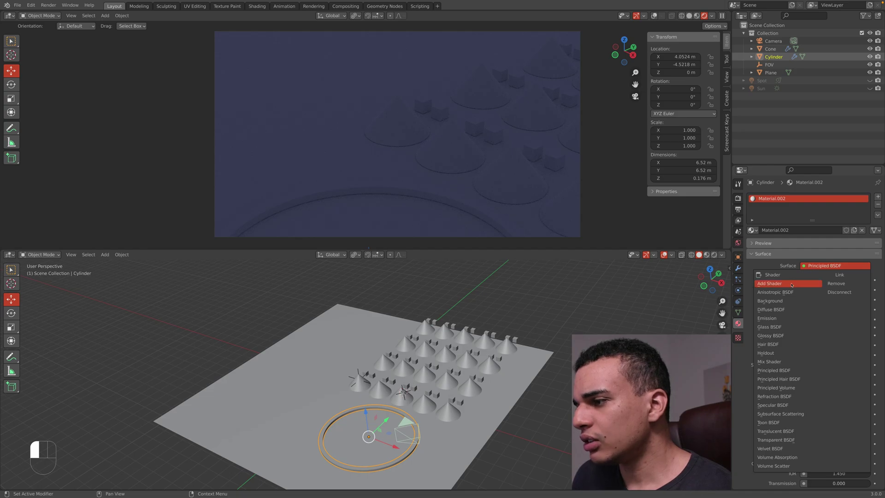
left_click(767, 318)
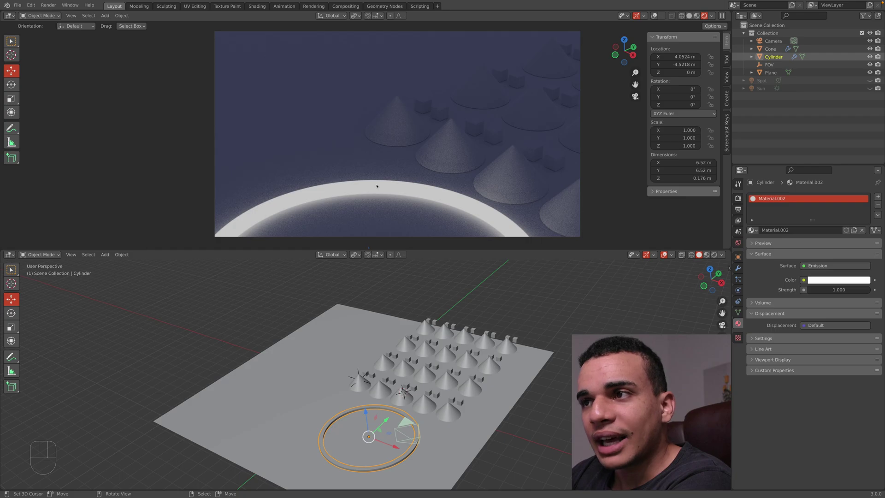
left_click(833, 280)
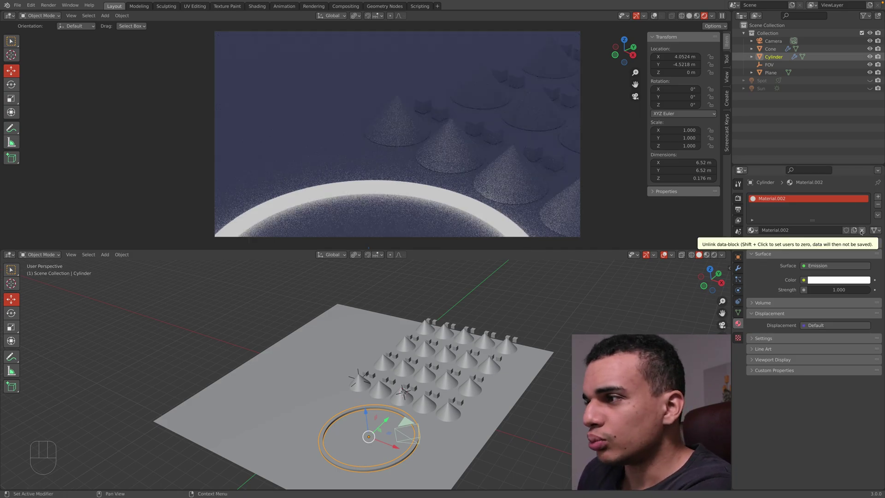
Step: Assign the existing Material.001 to the cylinder ring in place of its emission material
left_click(752, 230)
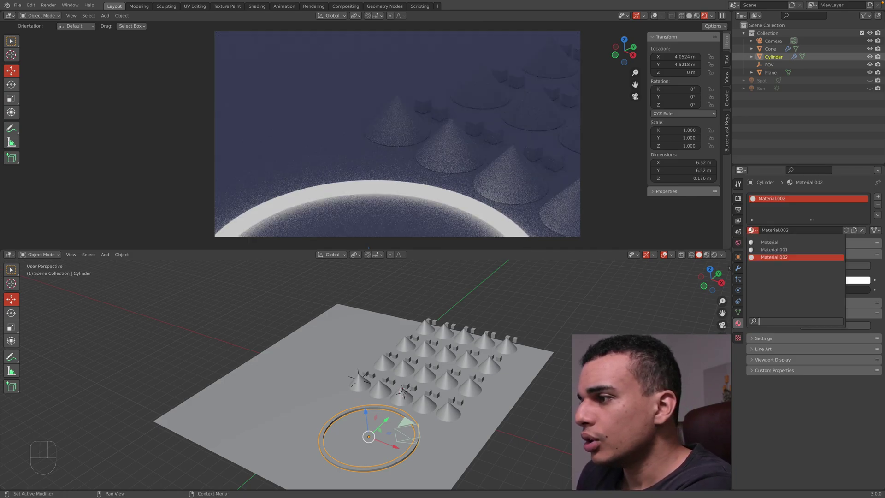
left_click(766, 249)
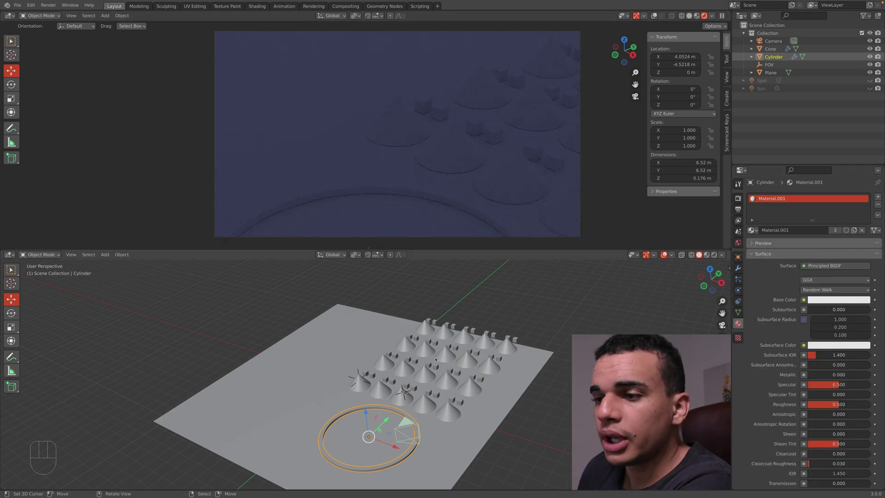
left_click(402, 318)
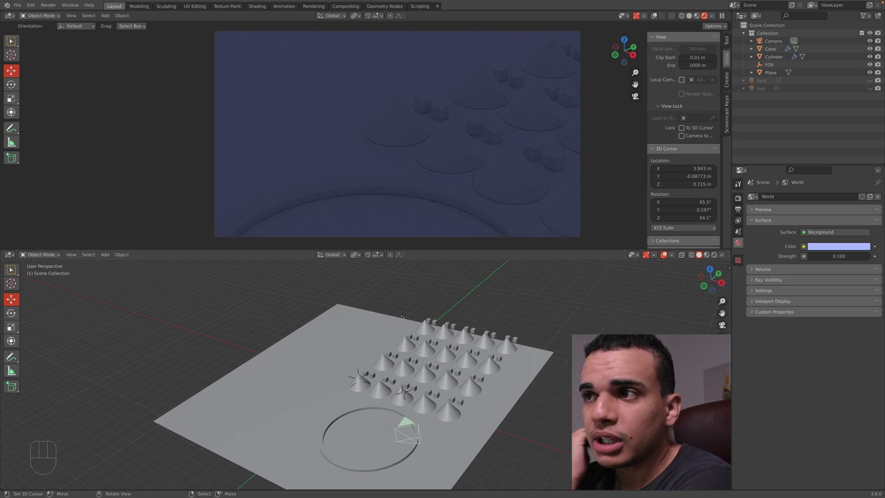
key("ctrl+z")
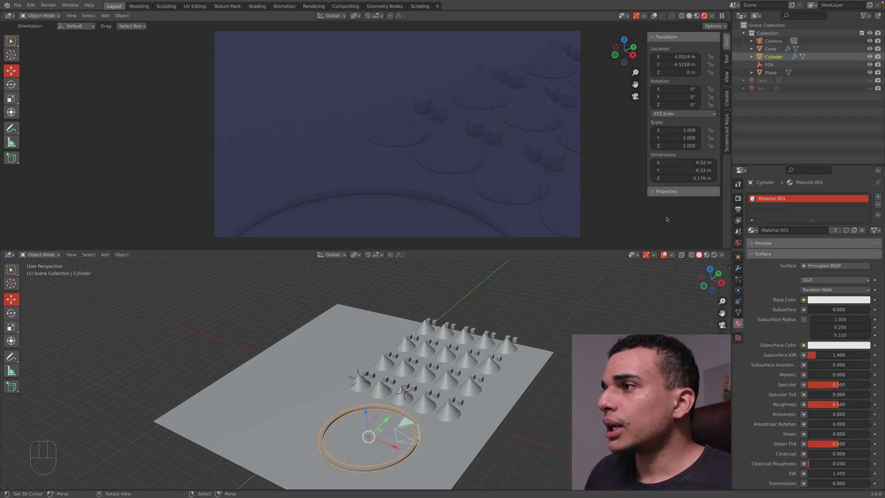
Step: Unhide the sun light, select it and open the world's background settings
left_click(869, 88)
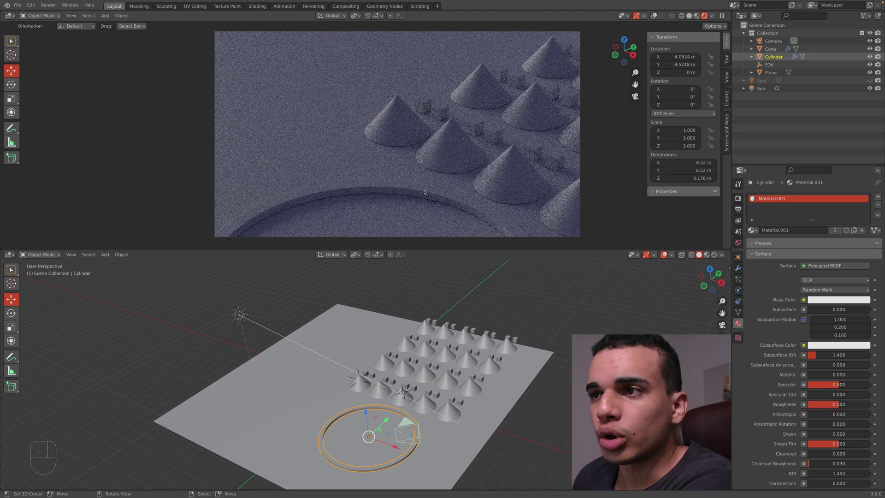
left_click(239, 315)
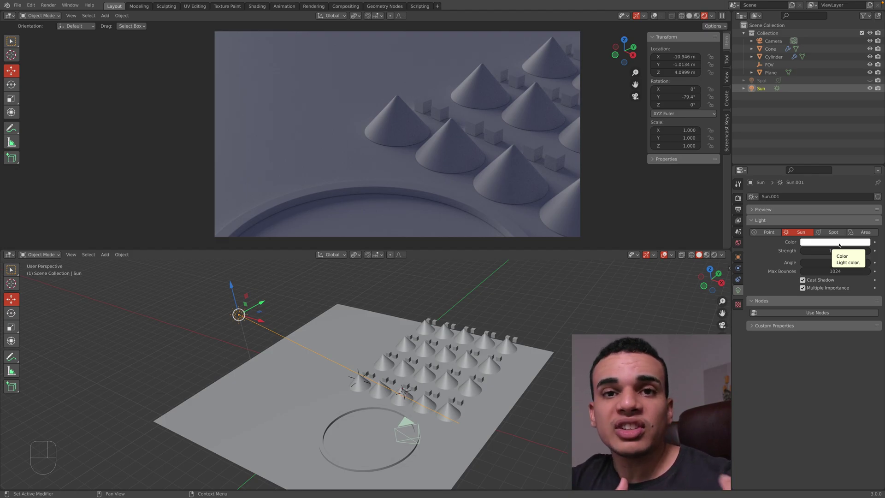
left_click(738, 243)
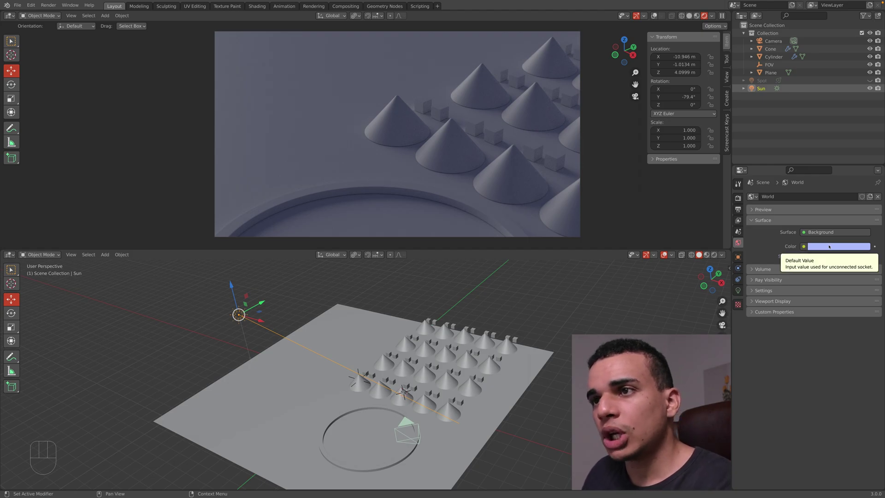
Step: Switch to Chrome, search for "3200k rgb values" and examine the 3200K and 5600K rows on the ColorSource Fixture Presets page
mouse_move(397, 491)
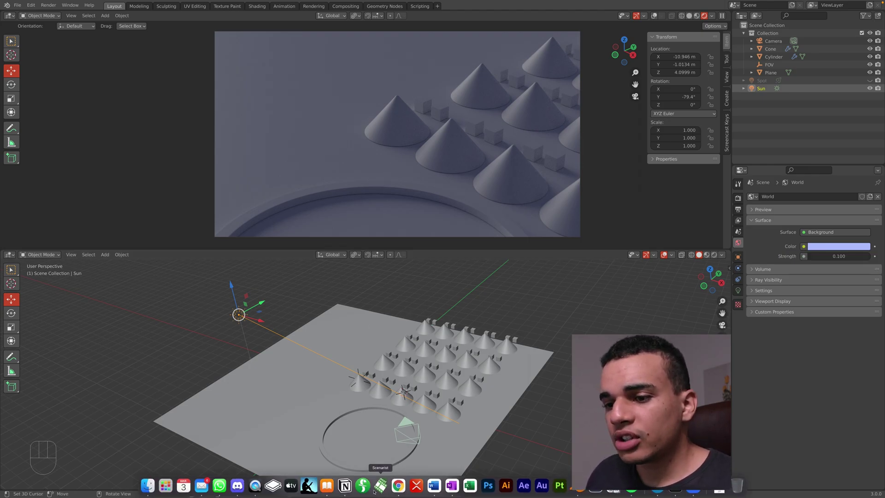
left_click(399, 487)
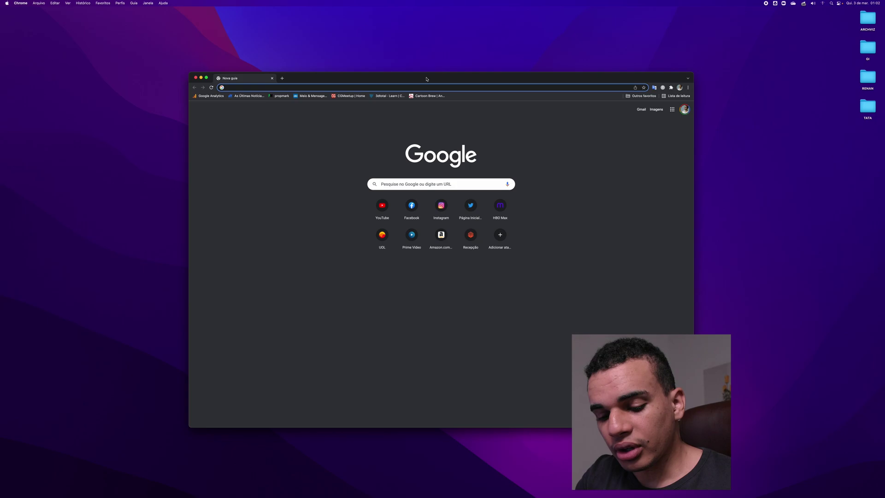
type("3200k rgb values")
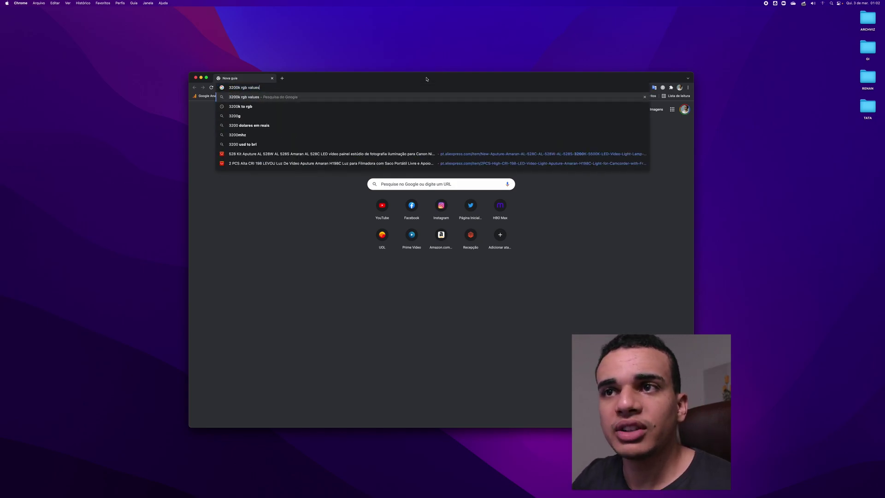
key("Return")
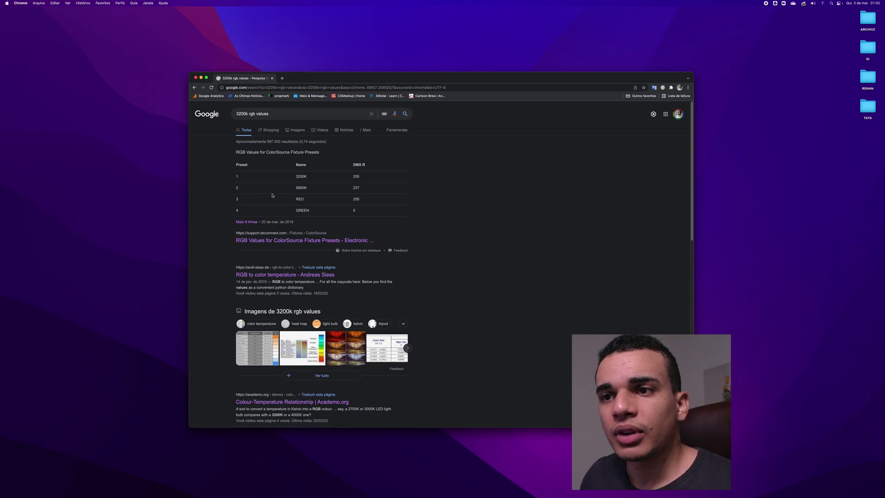
left_click(280, 240)
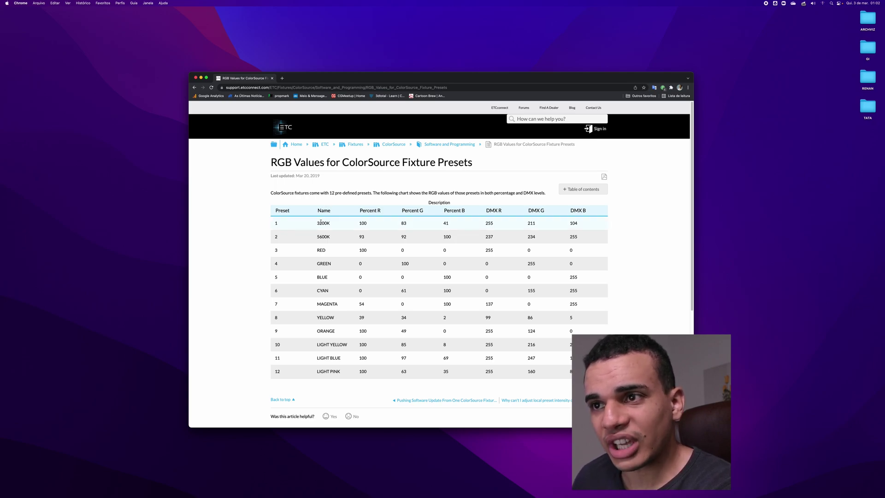
left_click_drag(318, 224, 338, 222)
left_click(322, 223)
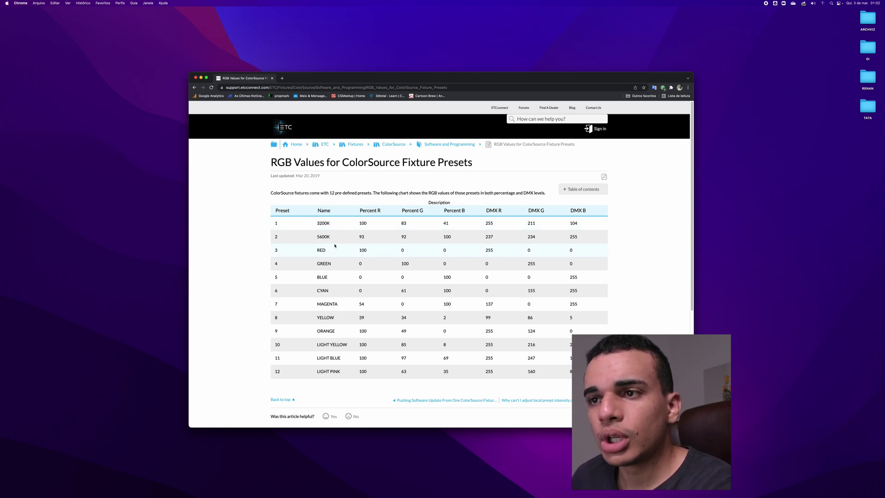
left_click_drag(317, 237, 330, 223)
left_click(318, 223)
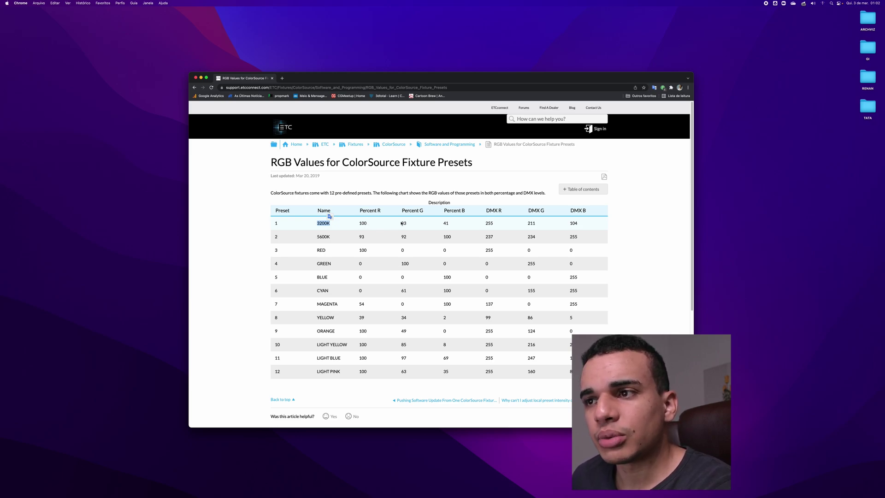
Step: Switch back to Blender and set the green value of the sun light's RGB color to 0.83
mouse_move(451, 489)
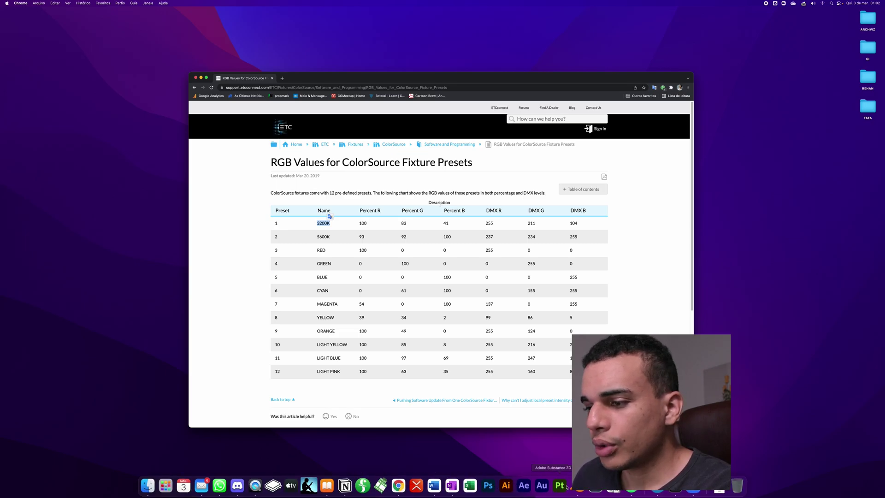
left_click(542, 485)
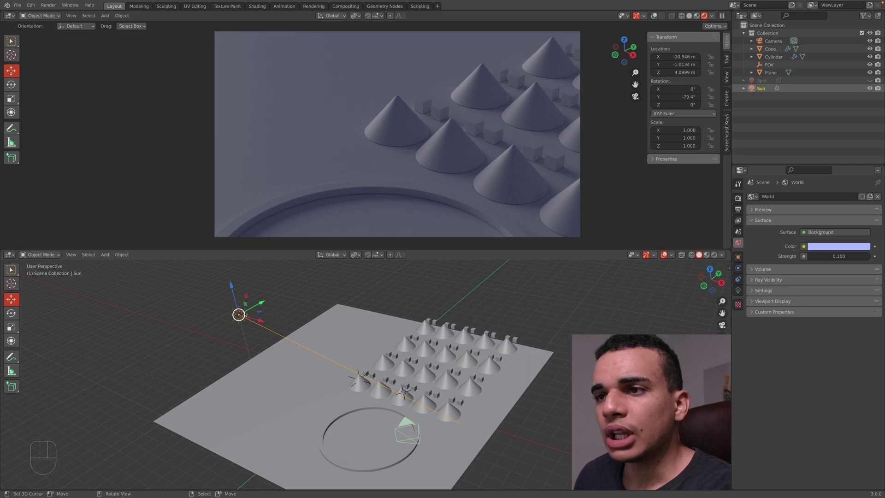
left_click(738, 289)
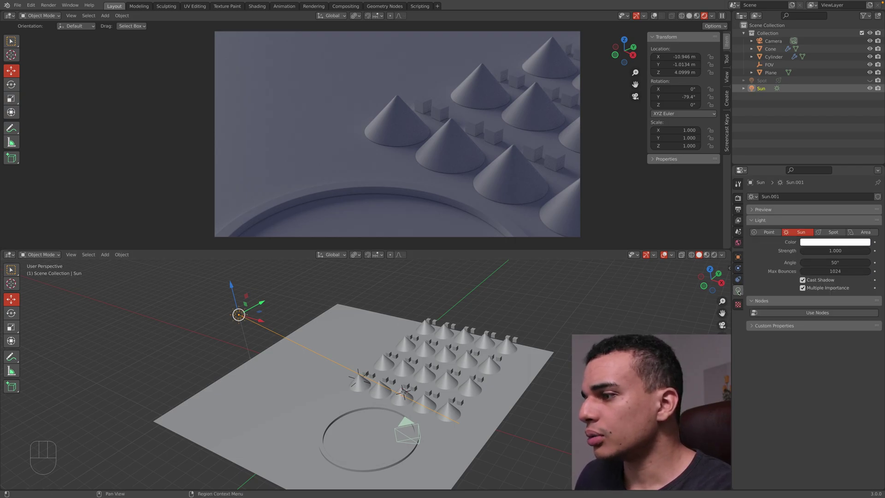
left_click(825, 244)
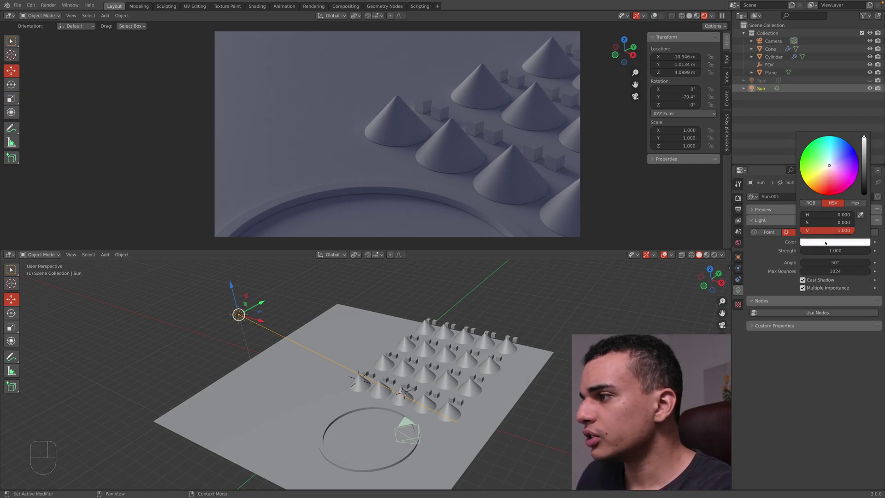
left_click(810, 204)
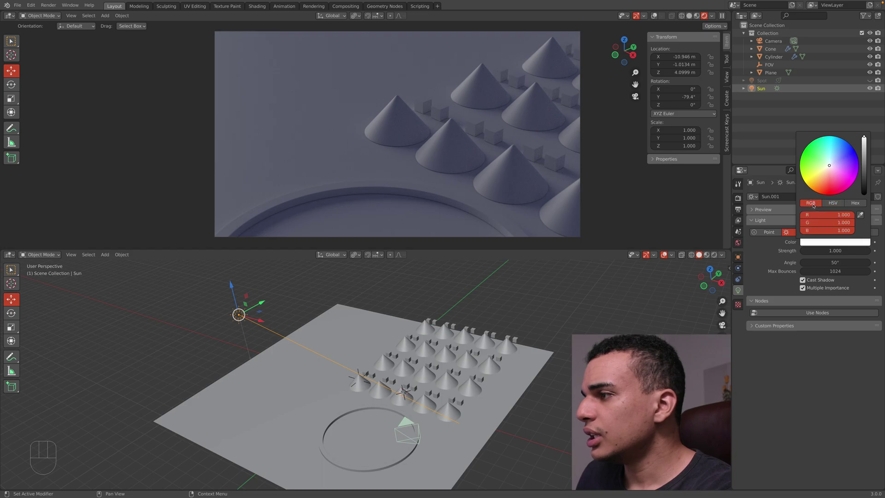
left_click(838, 222)
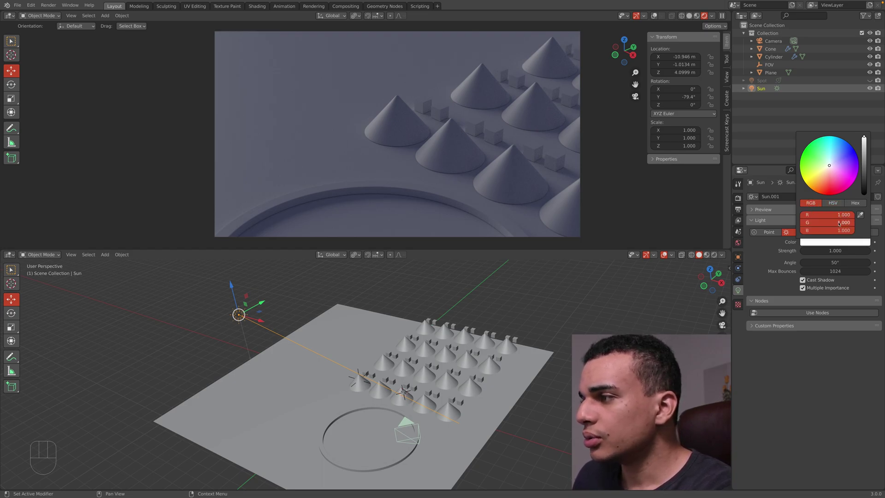
type("1.0")
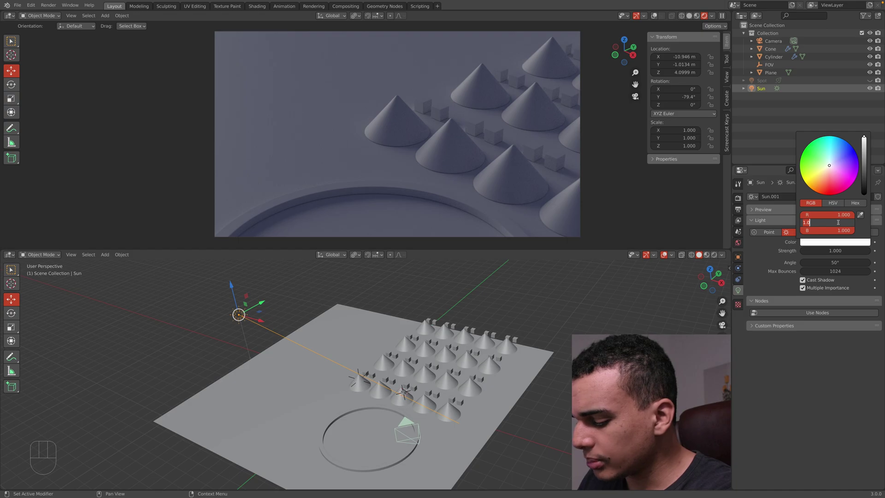
key("BackSpace")
key("BackSpace")
key("BackSpace")
type("0.83")
key("Return")
Step: Set the blue value of the sun light's color to 0.42
left_click(829, 233)
key("BackSpace")
key("BackSpace")
key("BackSpace")
type("0.42")
key("Return")
Step: Check the 3200K row on the ColorSource presets page in Chrome, switch back to Blender and adjust the sun color's blue value accordingly
mouse_move(426, 485)
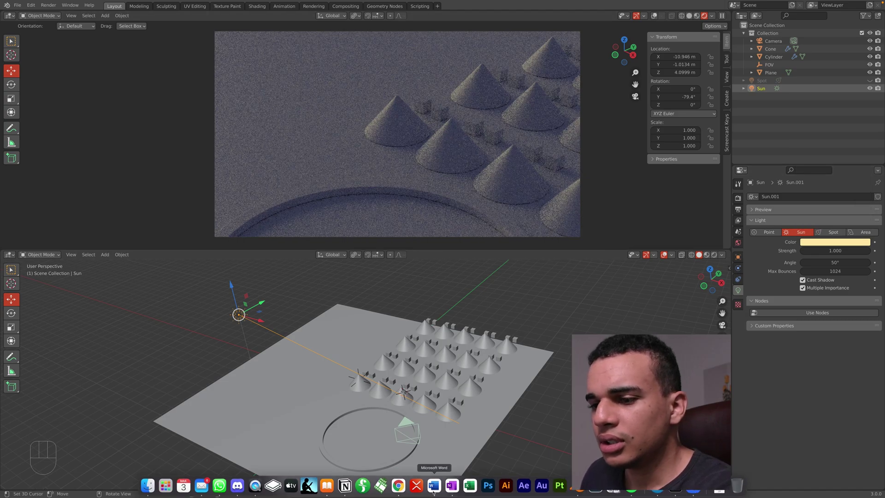
left_click(398, 485)
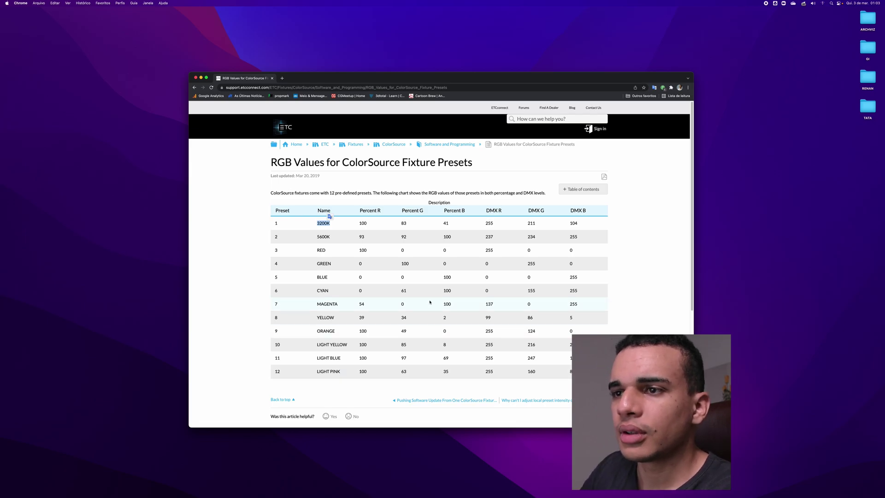
key("super+Tab")
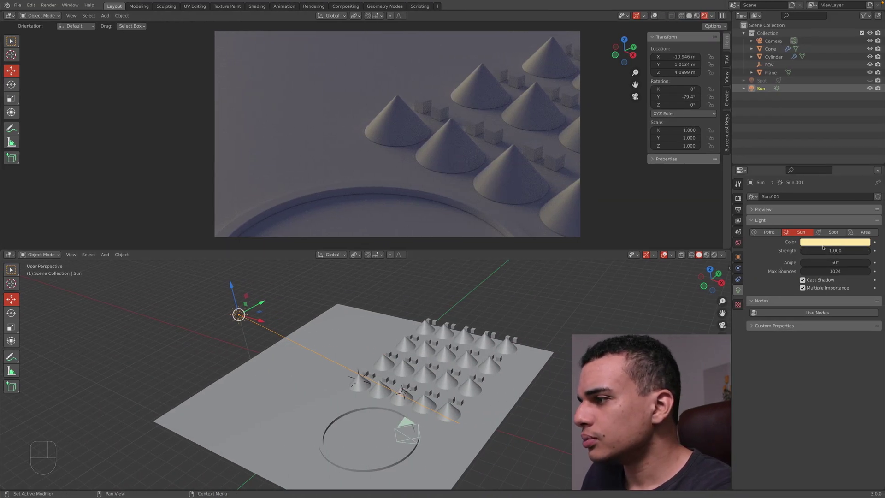
left_click(823, 243)
left_click(832, 231)
type("4")
key("Return")
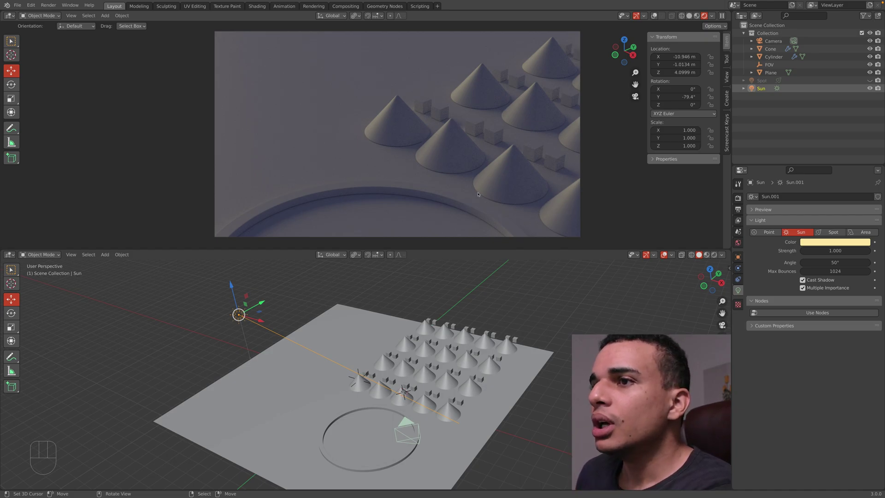
Step: Unhide the spot light and limit the camera view's render region to the area around the nearest cone
left_click(870, 80)
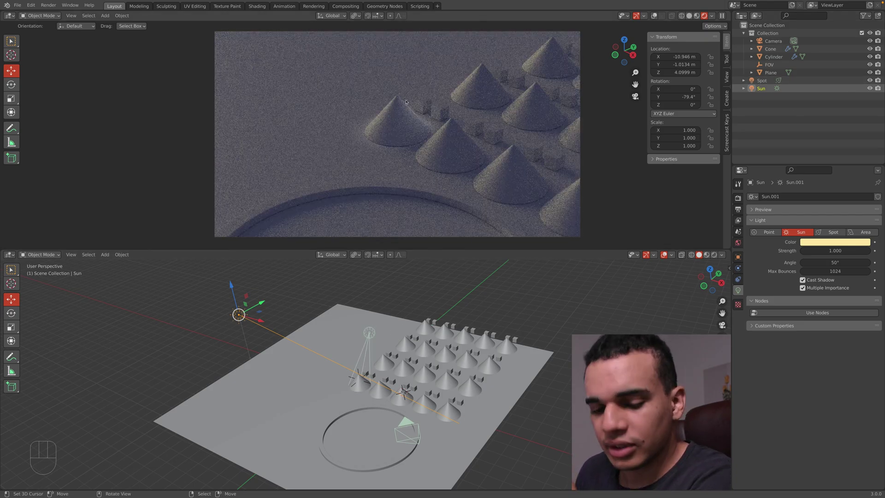
key("super+b")
left_click_drag(349, 85, 443, 159)
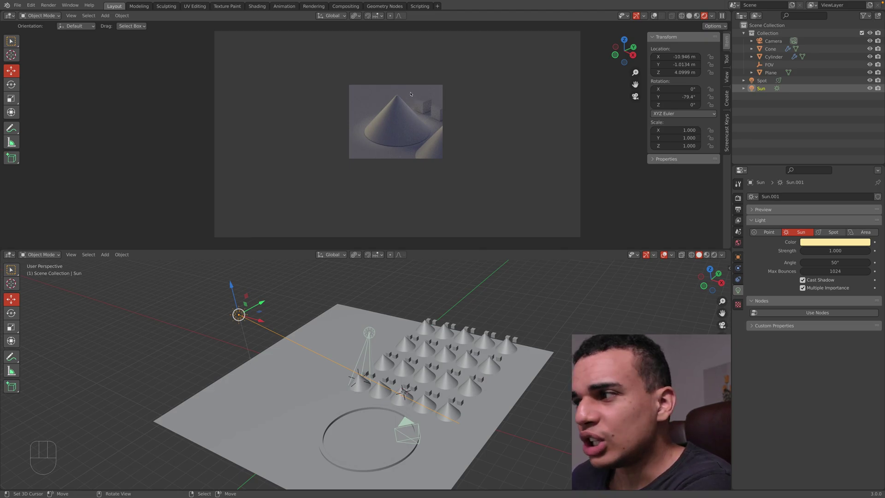
Step: Select the spot light, open its light settings and rotate it in the right side view to about -25.9° on X
left_click(739, 242)
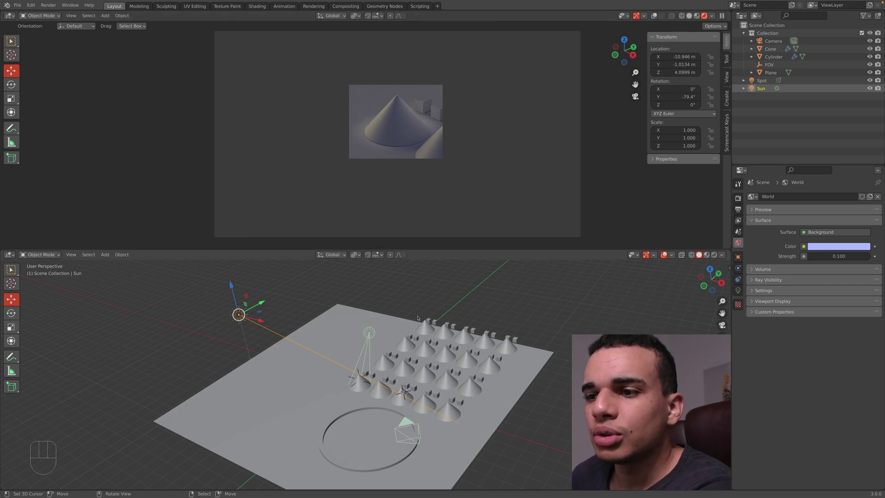
left_click(368, 333)
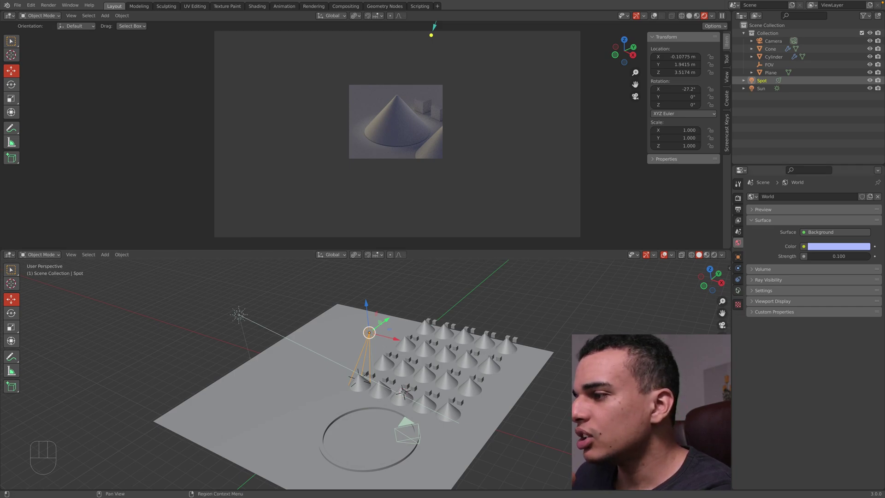
left_click(738, 291)
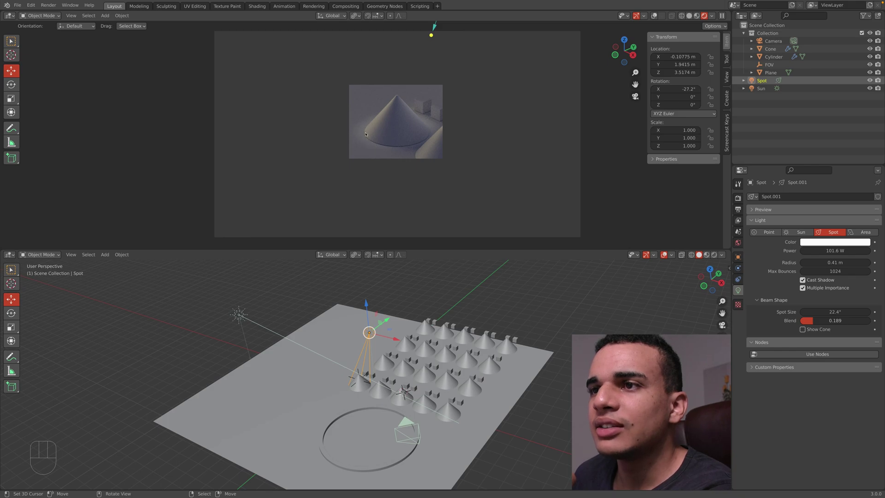
middle_click_drag(286, 374, 309, 383)
key("KP_1")
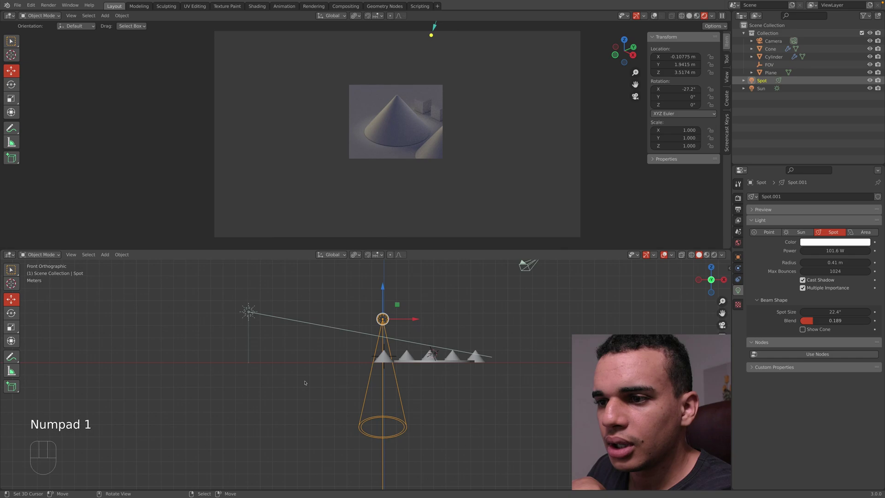
key("KP_3")
scroll(347, 366, "up", 5)
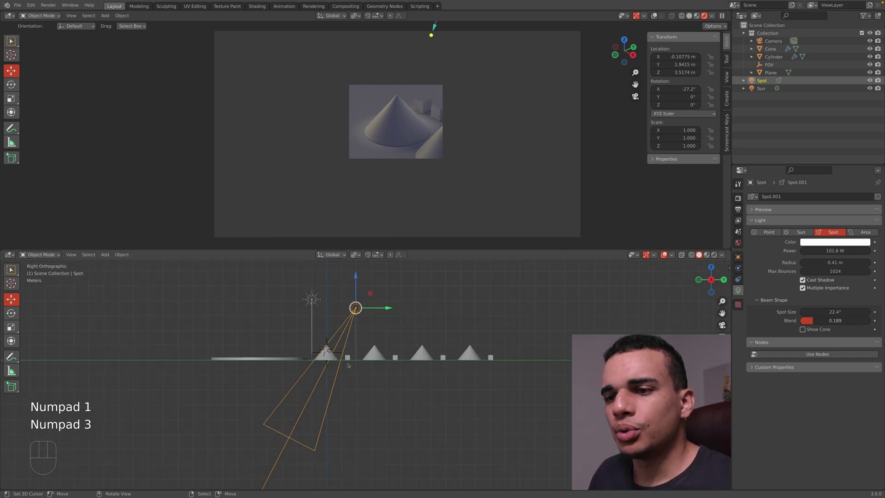
middle_click_drag(348, 366, 406, 411, "shift")
scroll(405, 411, "up", 1)
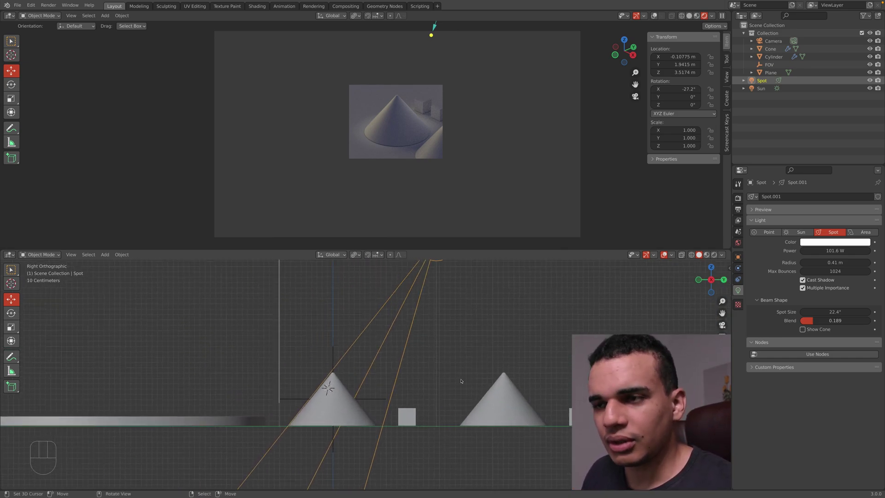
key("r")
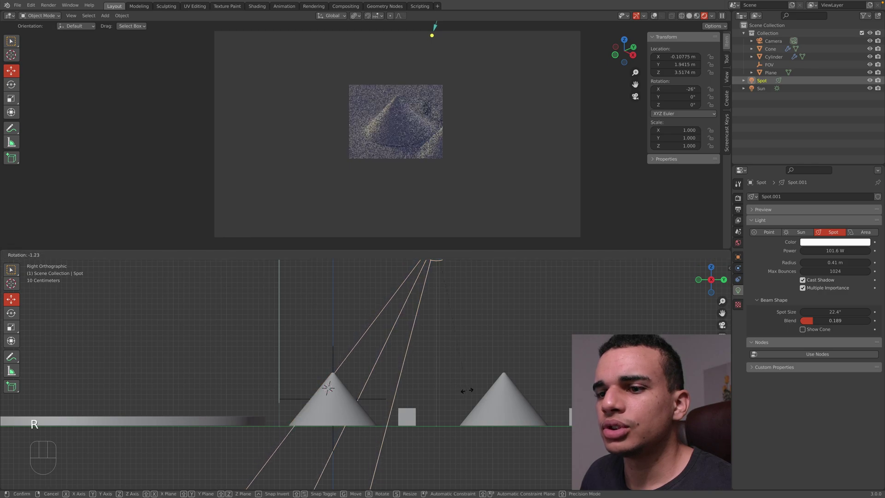
left_click(455, 337)
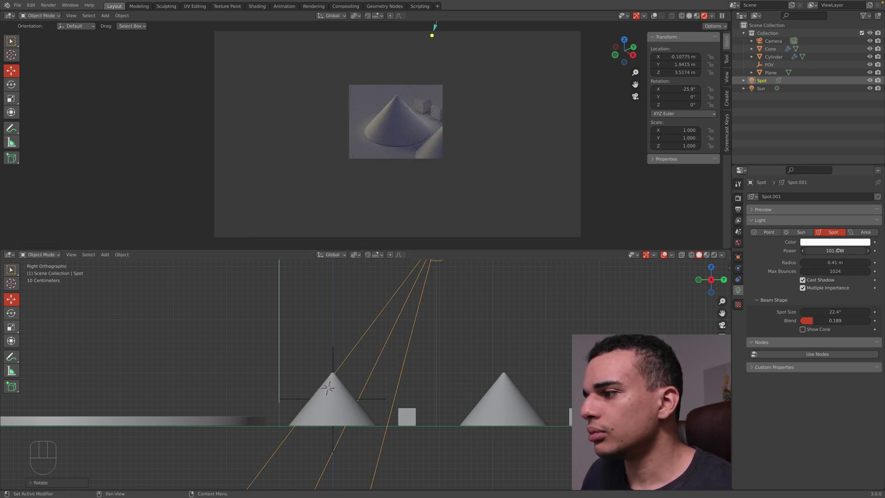
Step: Narrow the spot light's spot size to 20.2° and rotate the light to about -26.8° on X
left_click_drag(835, 312, 807, 312)
key("r")
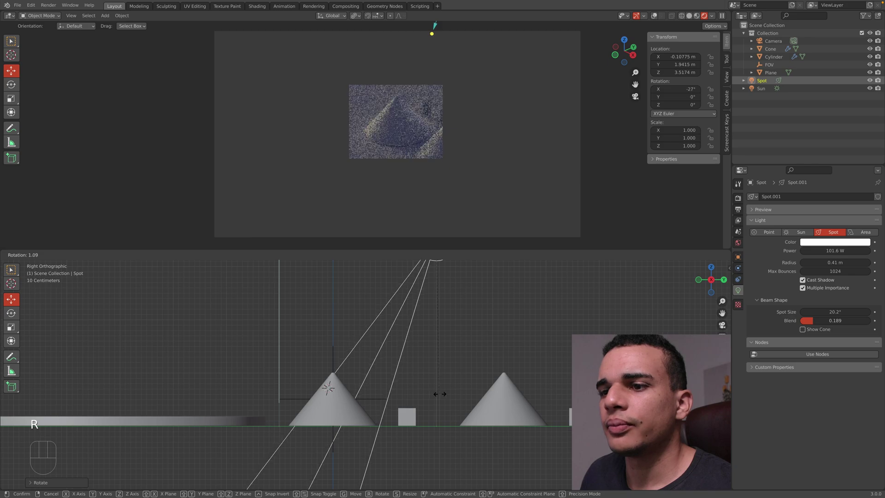
left_click(441, 342)
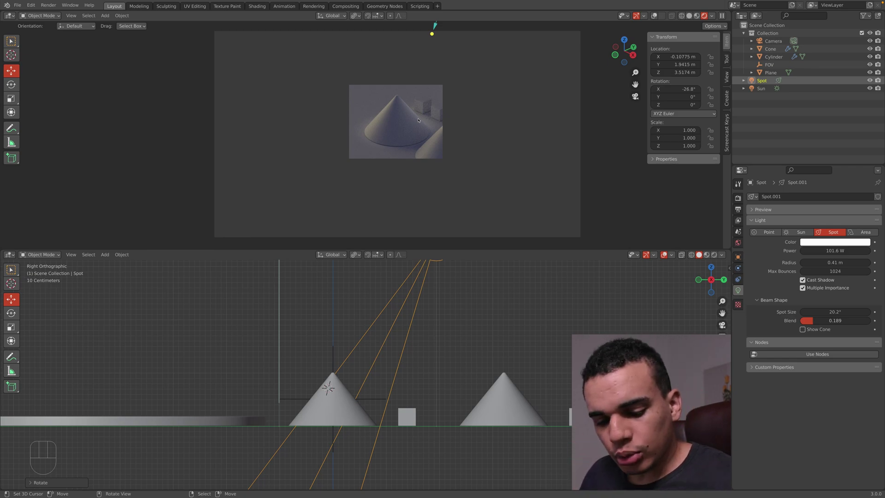
Step: Clear the render region from the camera view and open the output properties
key("alt+super")
key("alt+super+b")
left_click(738, 220)
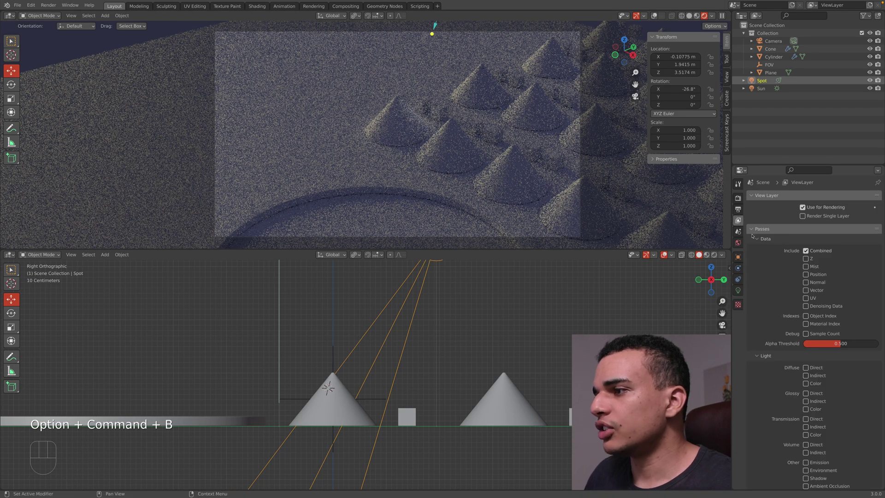
left_click(738, 210)
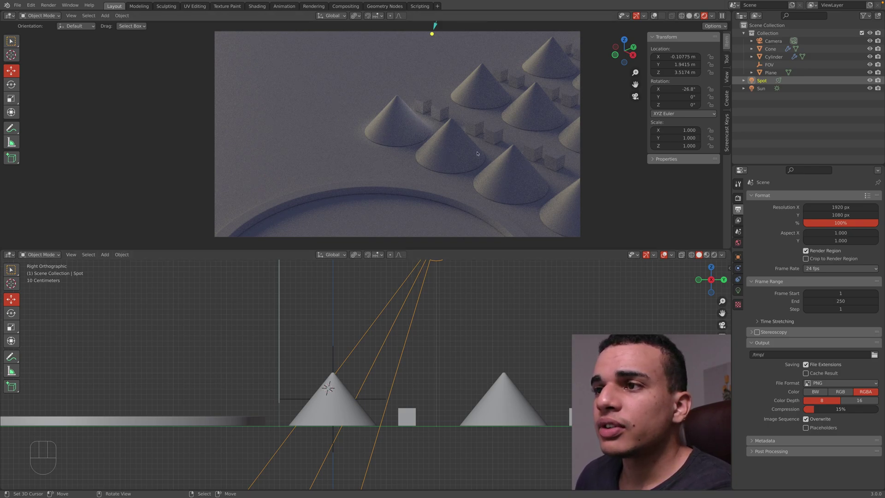
Step: In the top view, move the spot light along X to about 0 m so it lines up with the first cone
middle_click_drag(471, 347, 444, 376)
key("KP_7")
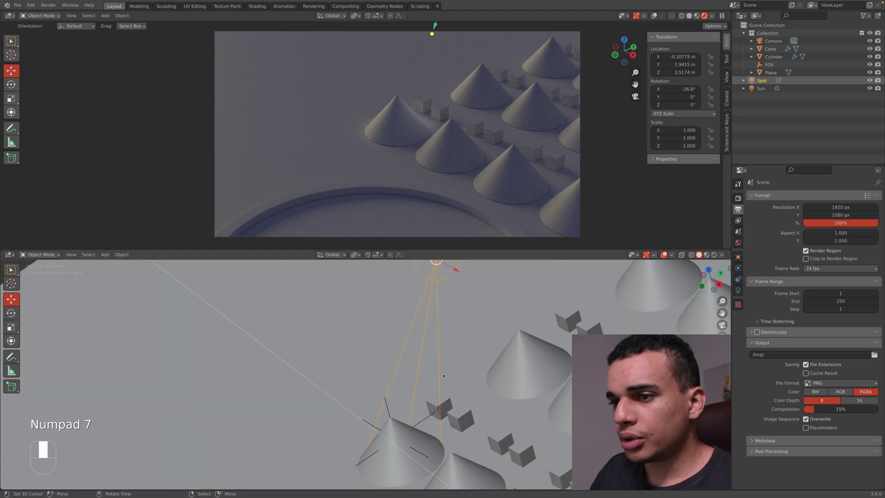
scroll(444, 375, "down", 2)
left_click_drag(450, 324, 454, 325)
middle_click_drag(487, 347, 374, 355, "shift")
Step: Duplicate the spot light four times along X, about 1.85 m apart, so each cone in the first row has one
key("shift+d")
key("x")
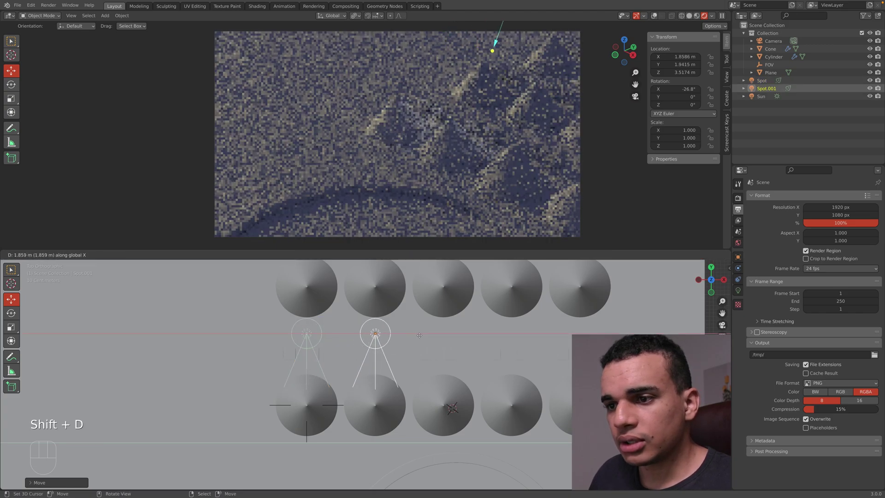
left_click(415, 335)
key("shift+d")
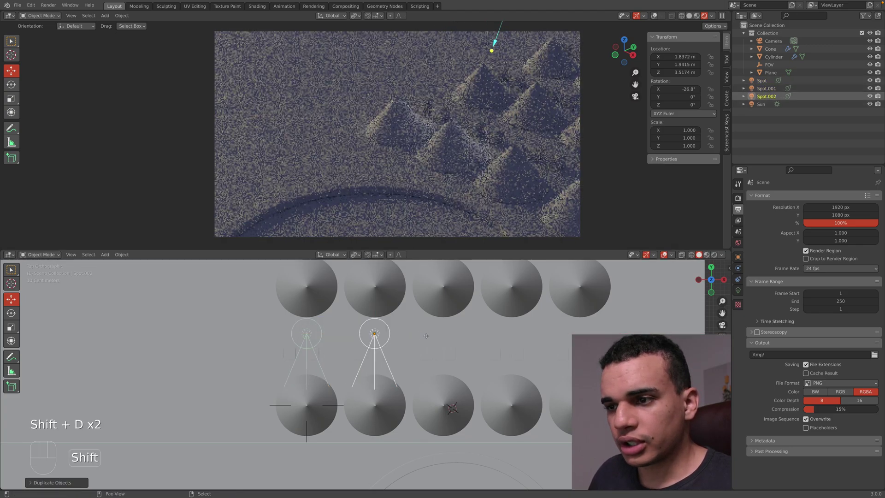
key("x")
left_click(487, 343)
key("shift+d")
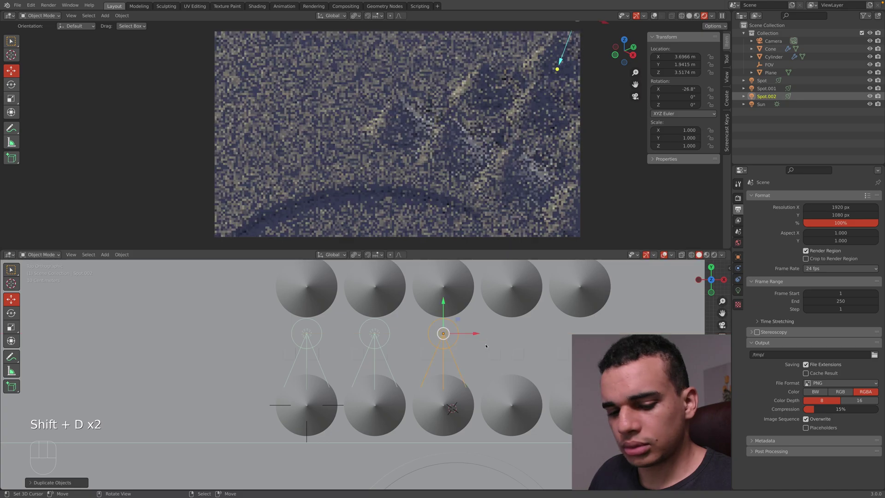
key("x")
left_click(548, 349)
key("shift+d")
key("x")
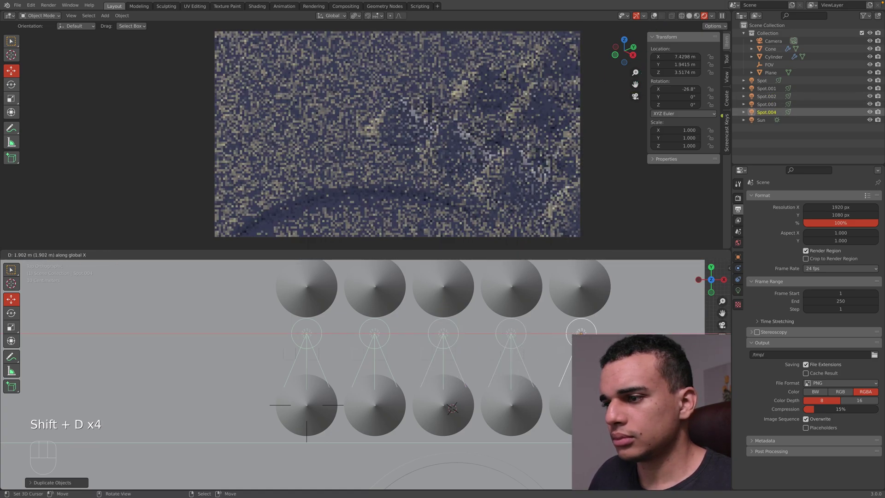
left_click(564, 341)
Step: Select the ground plane alone and hide it
left_click(460, 338, "shift")
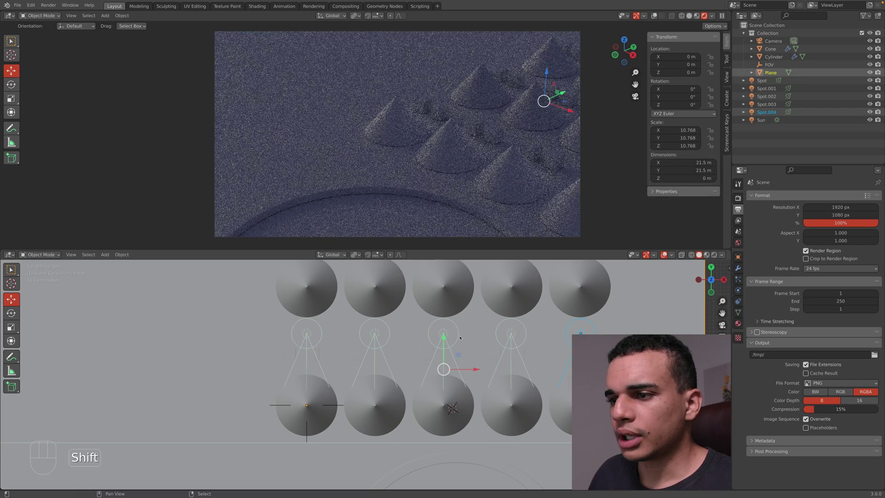
right_click(579, 338)
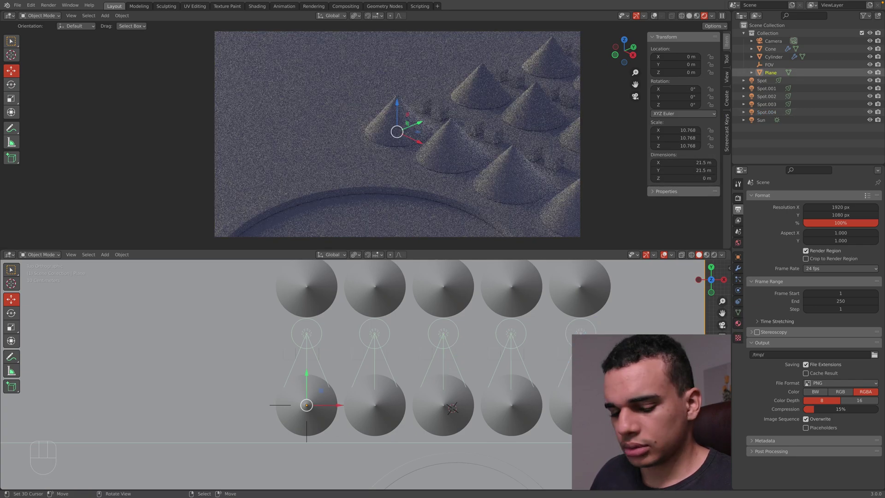
key("h")
Step: Select all five spot lights and duplicate the row about 3.26 m along Y for the second row of cones
left_click(582, 332)
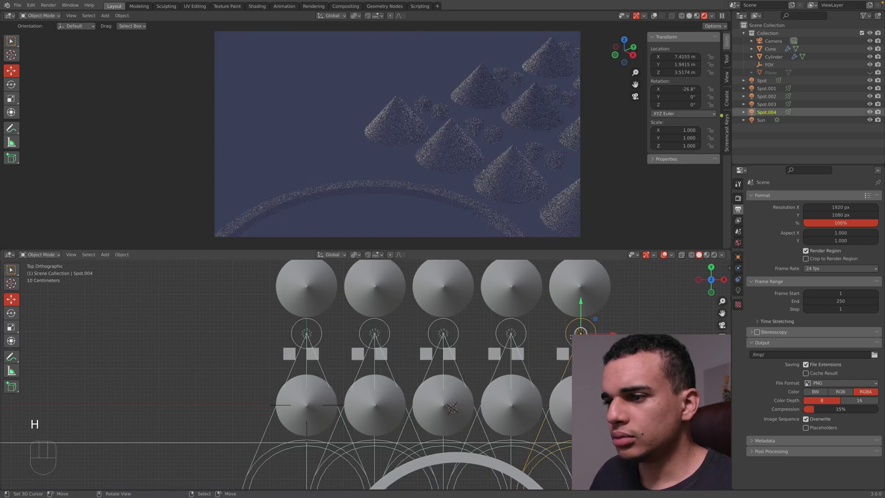
left_click(513, 333, "shift")
left_click(443, 333, "shift")
left_click(375, 333, "shift")
left_click(308, 334, "shift")
middle_click_drag(310, 334, 318, 385, "shift")
scroll(311, 359, "down", 2)
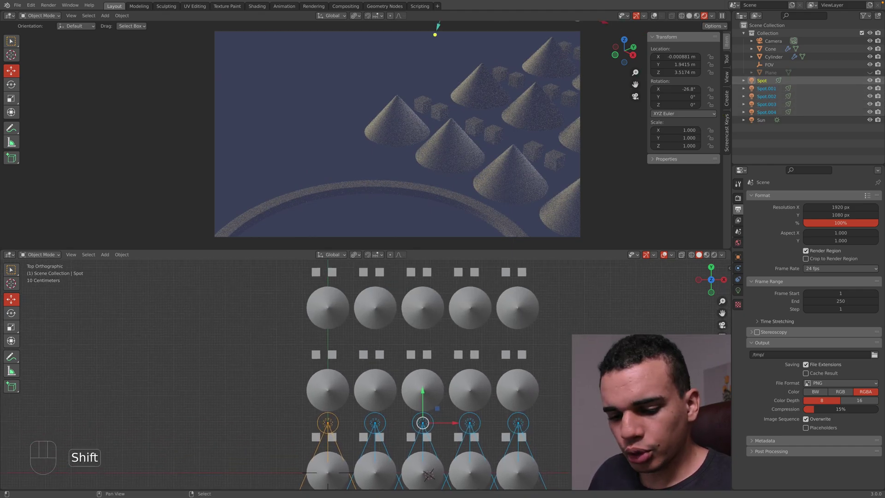
key("shift+d")
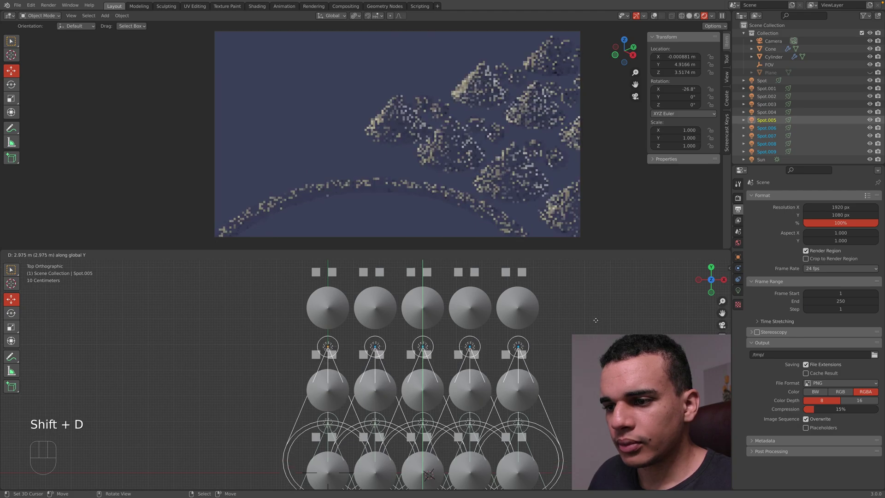
left_click(588, 319)
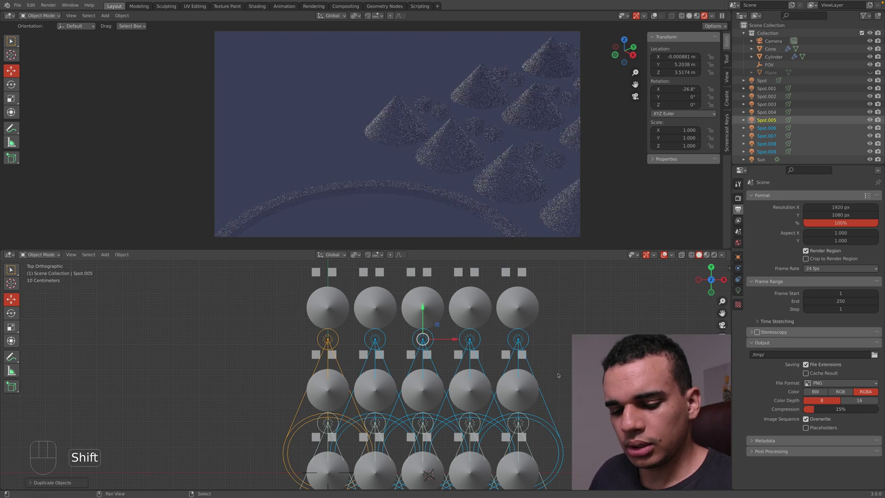
Step: Duplicate the row of spot lights twice more along Y, about 3.2 m apart, for the third and fourth cone rows
key("shift+d")
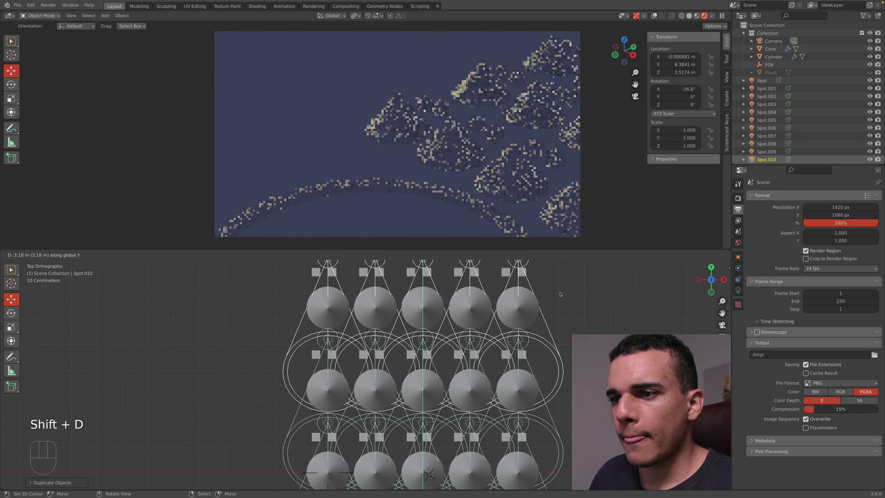
left_click(560, 295)
key("shift+d")
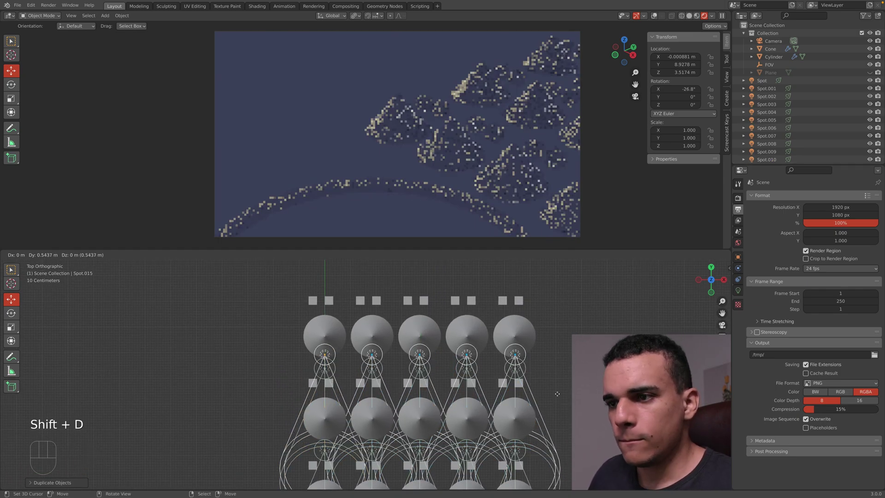
left_click(490, 353)
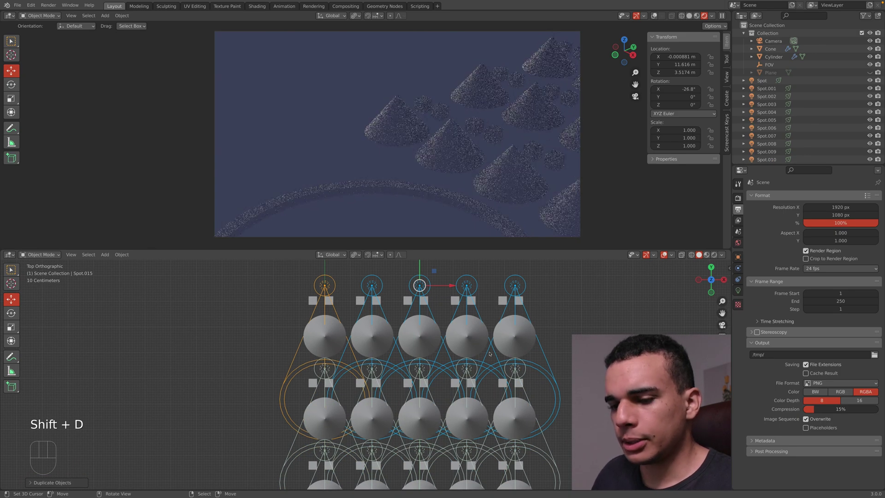
Step: Unhide the ground plane and inspect the full grid of spot lights over the cones
key("alt+h")
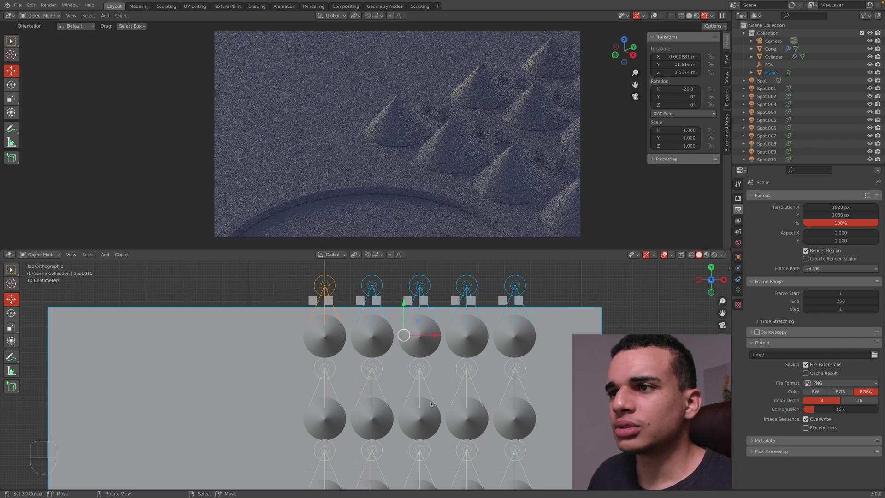
scroll(398, 388, "down", 2, "shift")
scroll(411, 385, "down", 3)
scroll(419, 385, "down", 2, "shift")
scroll(418, 385, "down", 2)
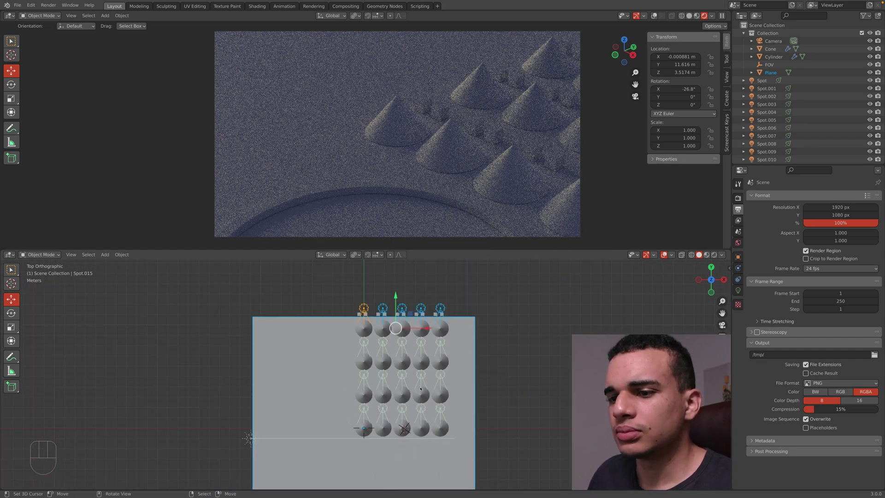
scroll(424, 378, "down", 2, "shift")
middle_click_drag(428, 374, 552, 152)
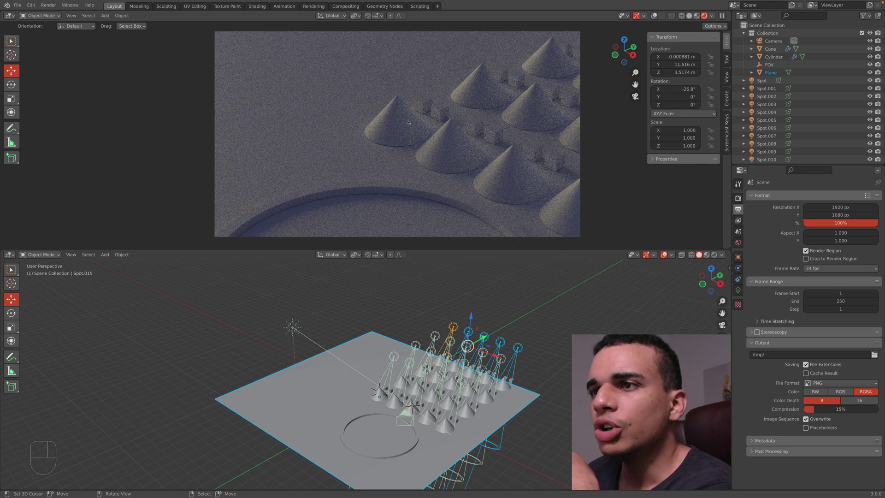
left_click(690, 16)
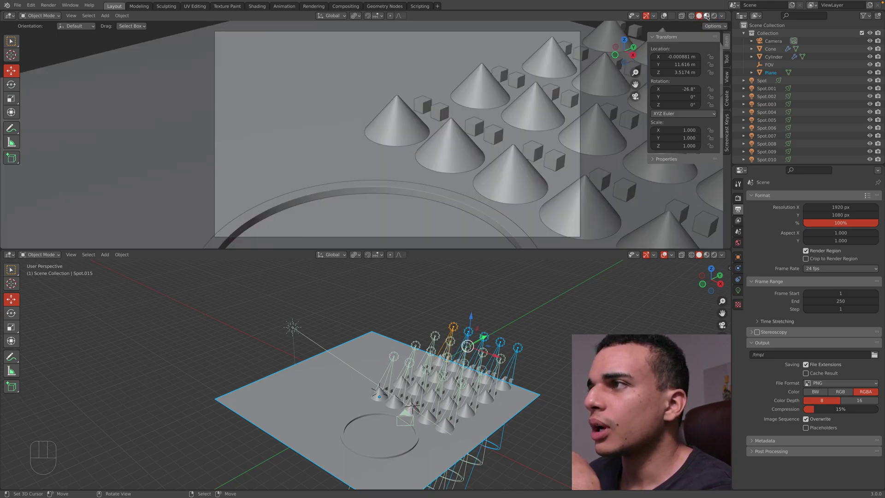
left_click(705, 15)
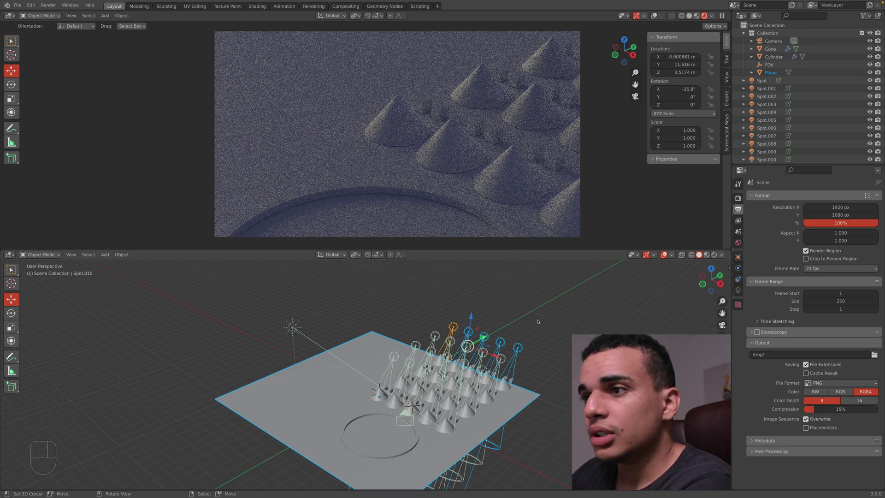
Step: Select the ring on the ground, enter Edit Mode and select only its inner and outer side face loops
left_click(408, 198)
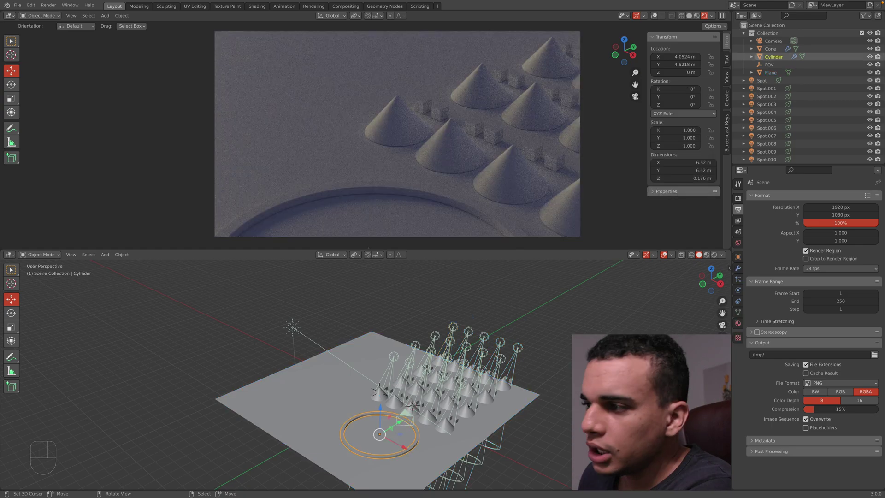
key("Tab")
scroll(382, 442, "up", 6)
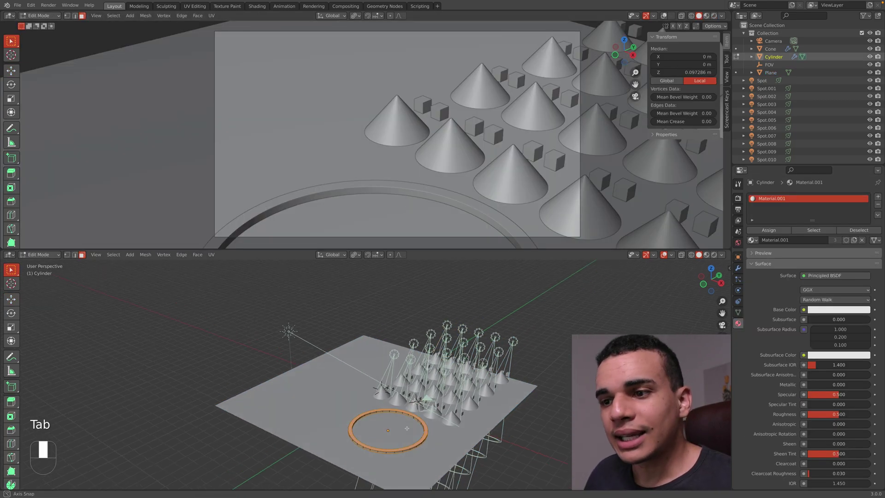
middle_click_drag(382, 443, 457, 386, "shift")
scroll(383, 358, "up", 3)
key("3")
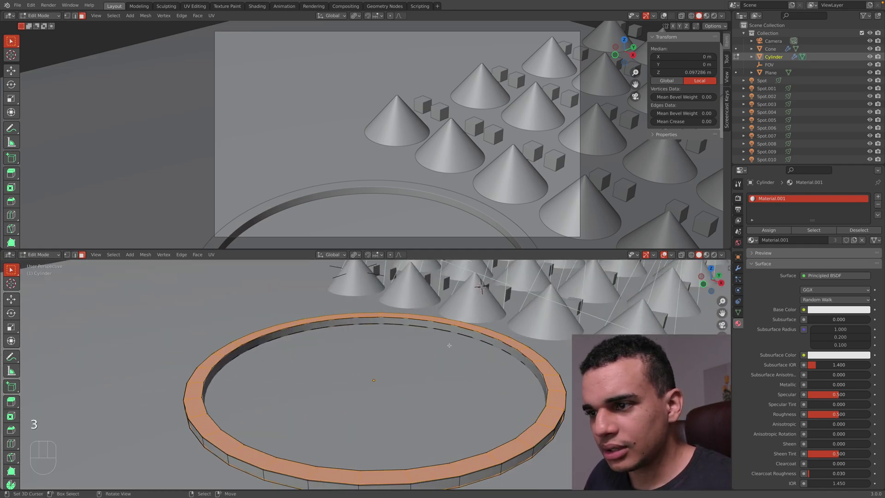
key("alt+a")
left_click(431, 325, "alt+shift")
middle_click_drag(431, 325, 401, 360)
left_click(362, 349, "alt+shift")
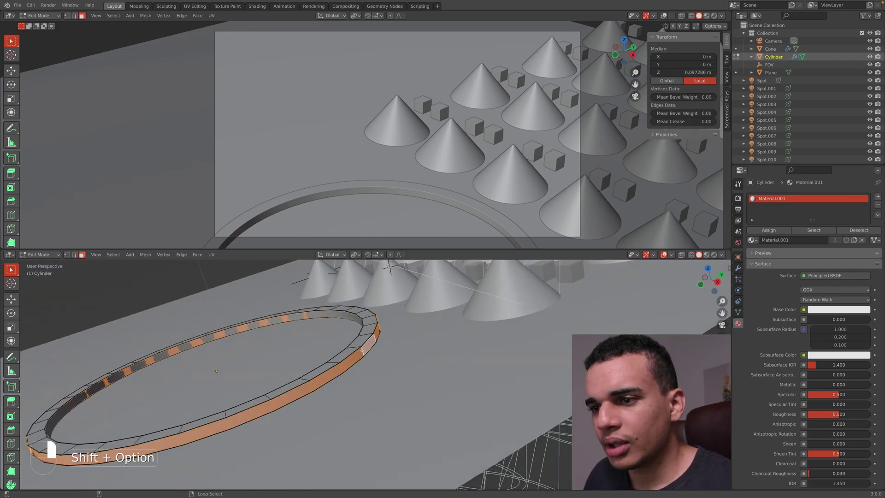
Step: Assign the selected faces to a new material slot using the emissive Material.002 and rename that material "mesh light"
left_click(878, 196)
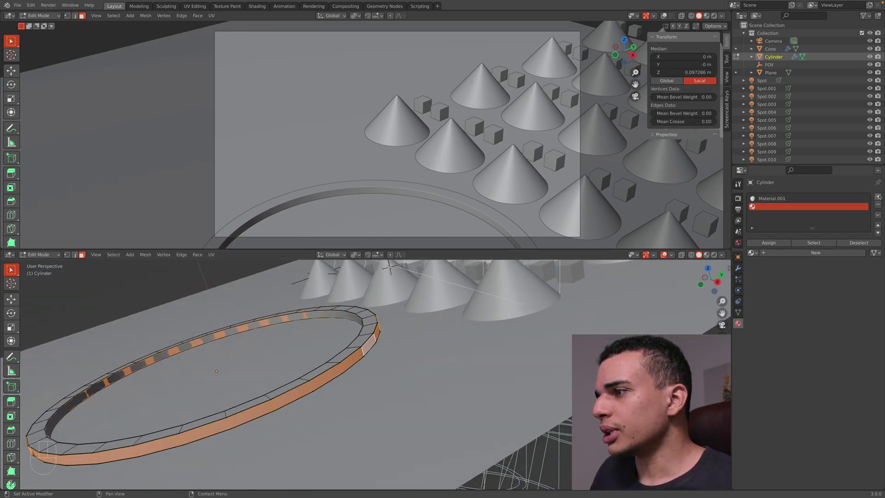
left_click(769, 243)
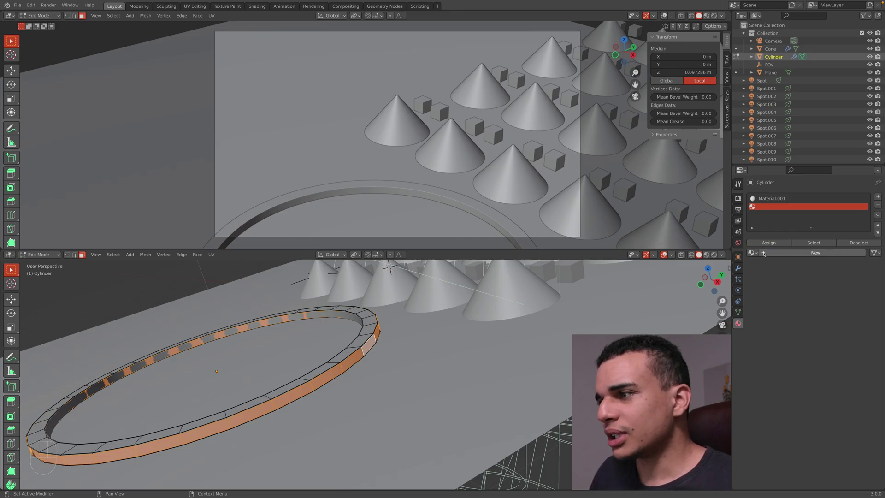
left_click(752, 253)
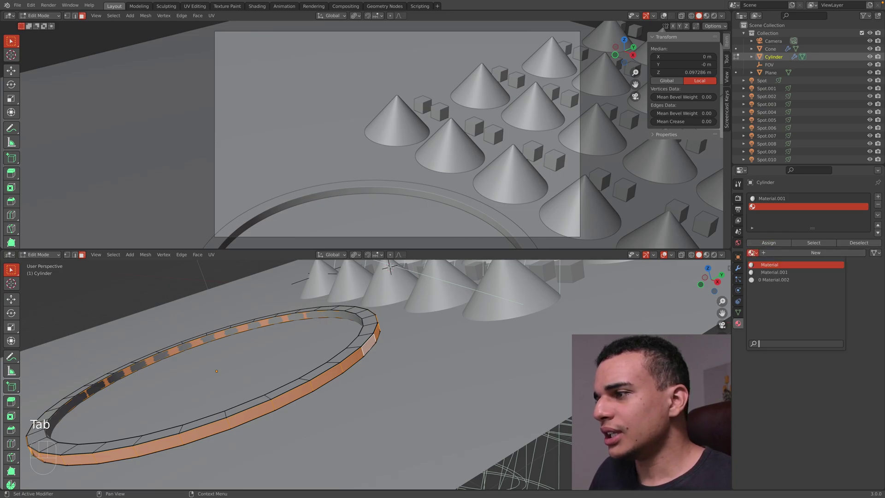
left_click(774, 279)
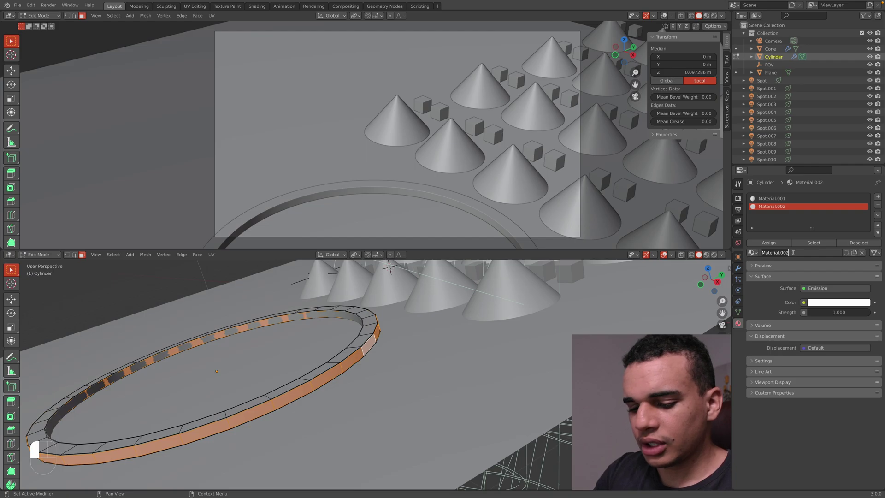
type("mesh light")
key("Return")
Step: Rename Material.001 as "branco 80 porcento", then return to Object Mode with the camera view in Rendered shading
left_click(780, 199)
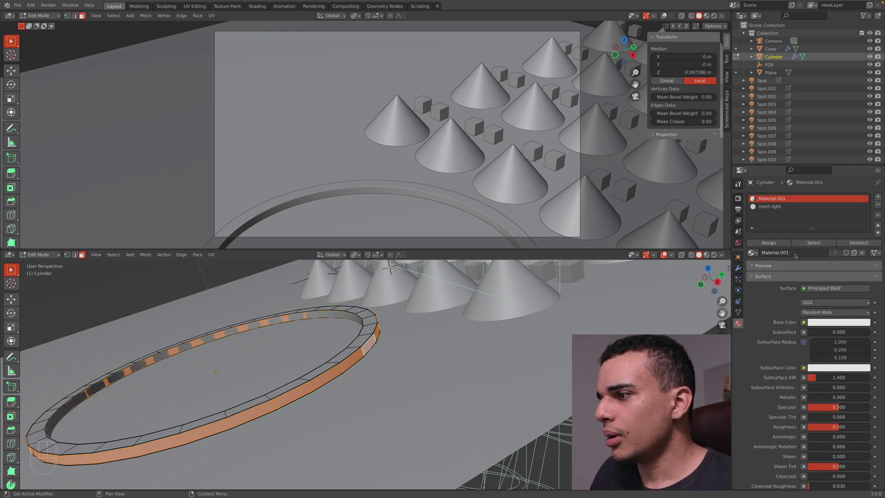
left_click(795, 254)
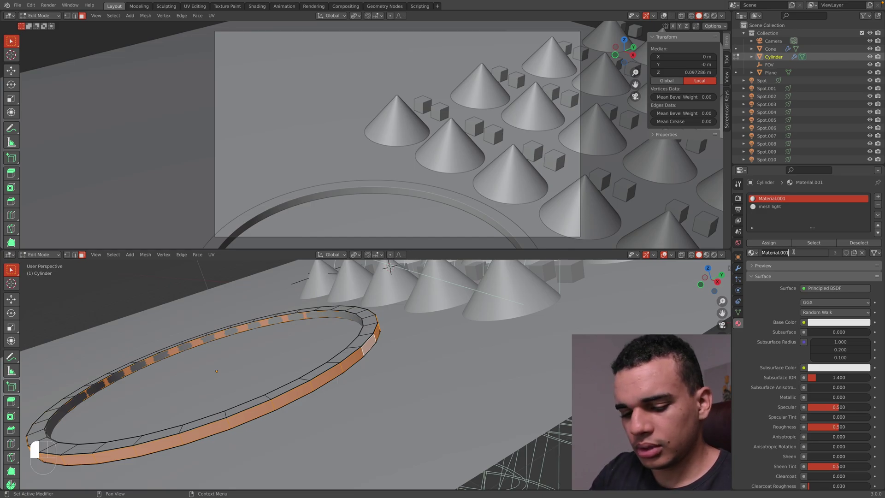
type("branco")
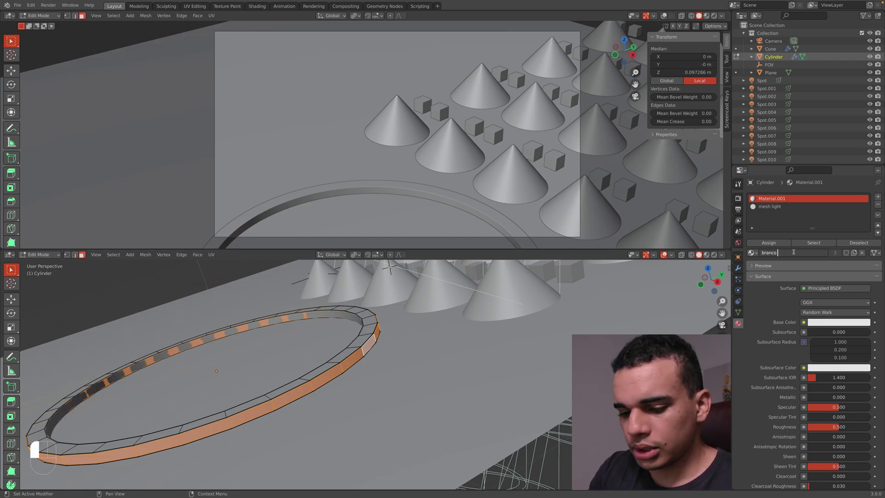
type(" 80 porcento")
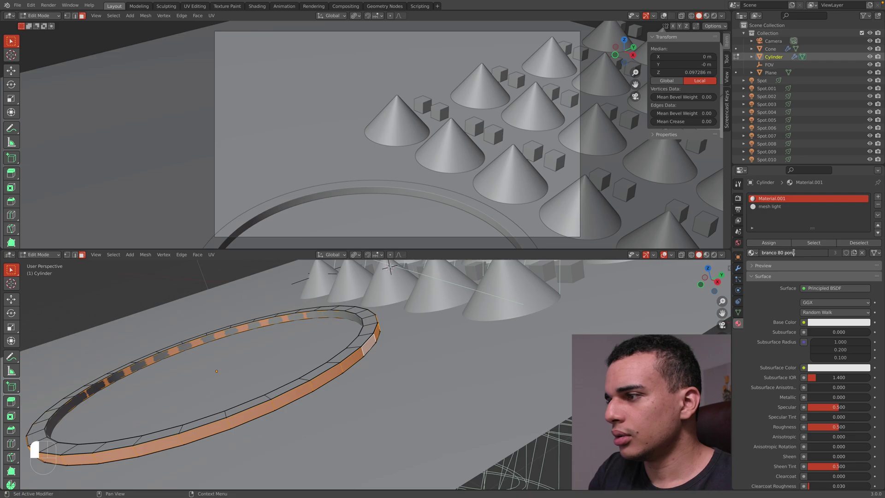
key("Return")
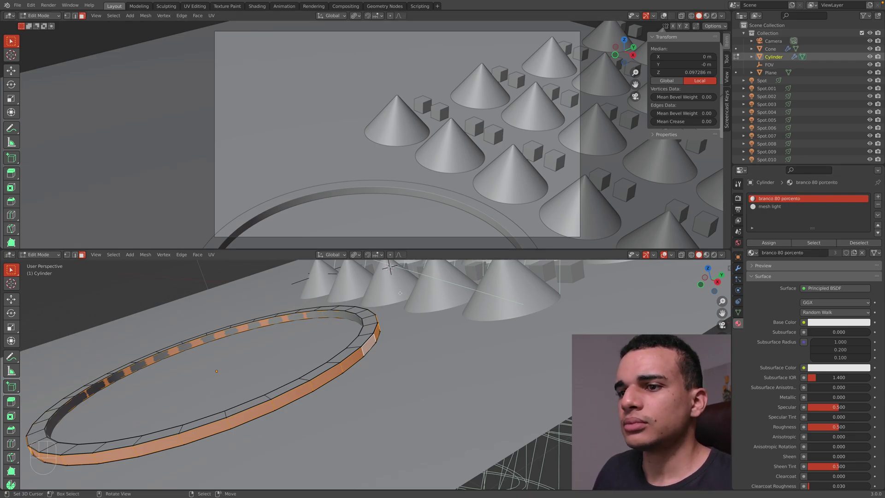
key("Tab")
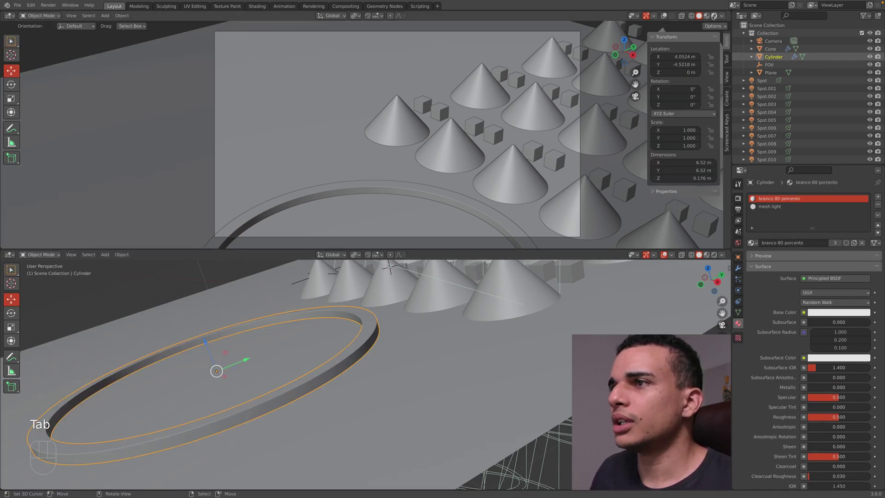
left_click(714, 16)
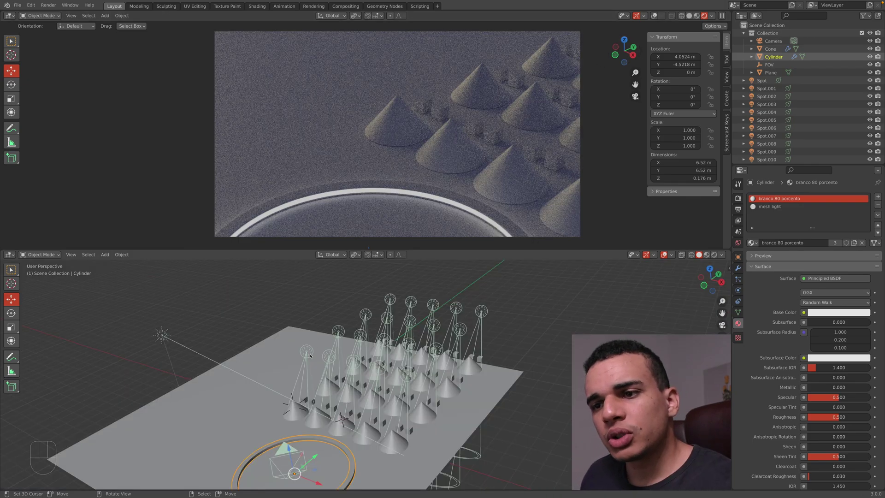
left_click(307, 352)
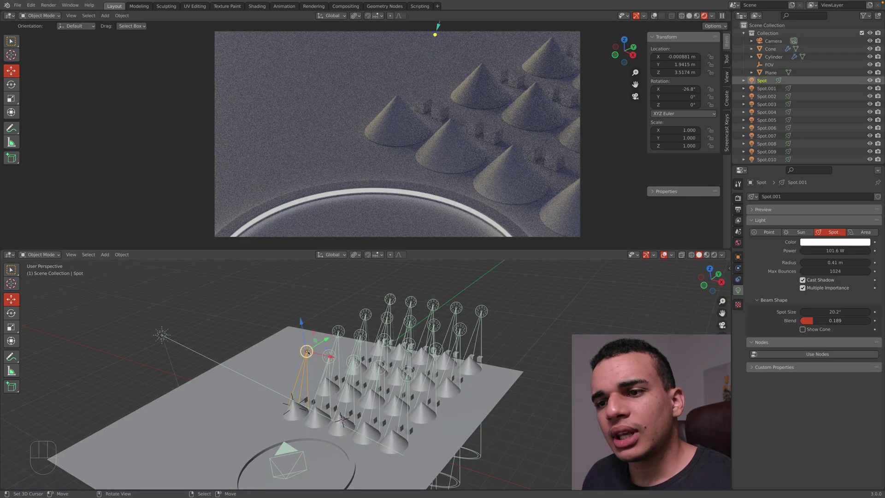
left_click(329, 356, "shift")
left_click(349, 362, "shift")
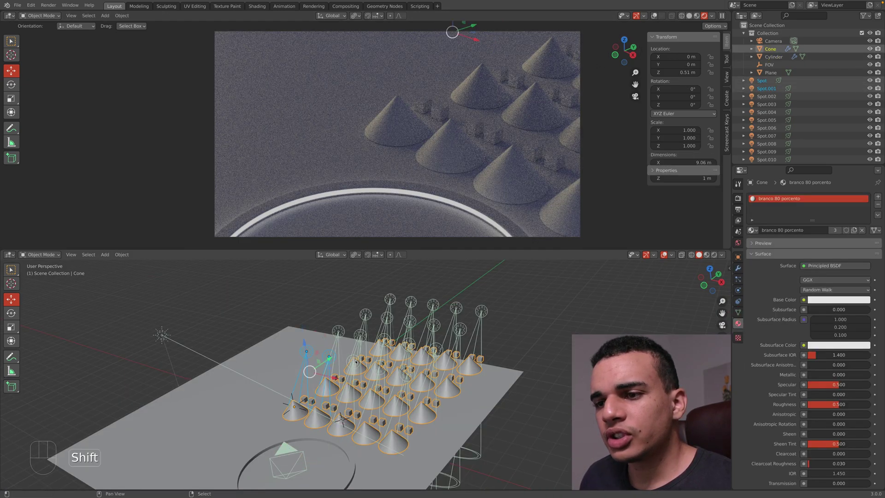
middle_click_drag(349, 362, 475, 332)
key("alt+a")
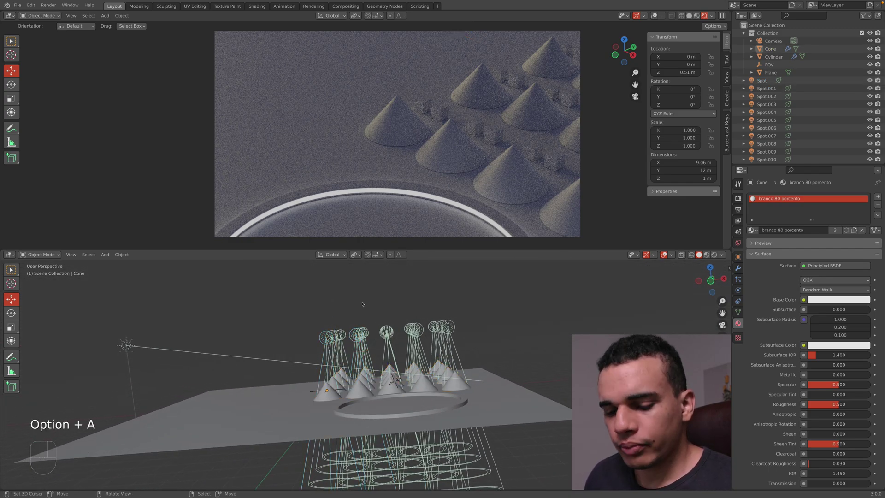
Step: Select all spot lights with the first one, Spot, as the active object and link their object data to it
key("b")
left_click_drag(305, 301, 469, 351)
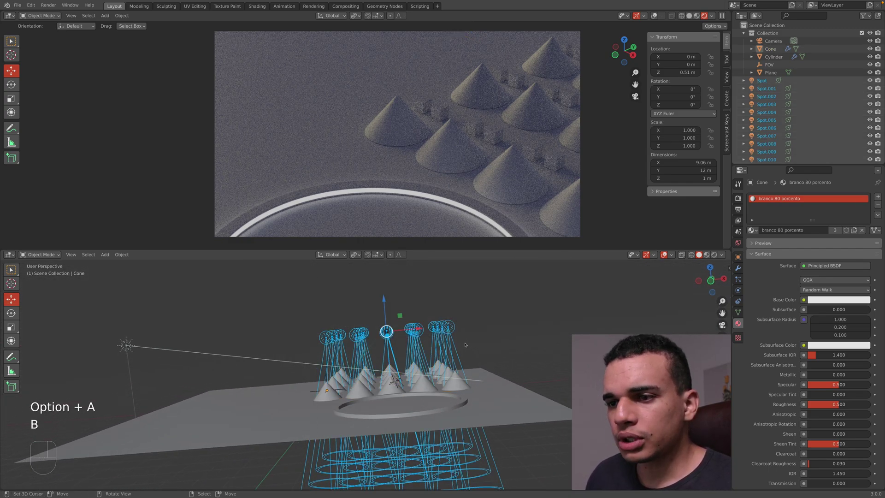
middle_click_drag(399, 380, 332, 369)
left_click(325, 371, "shift")
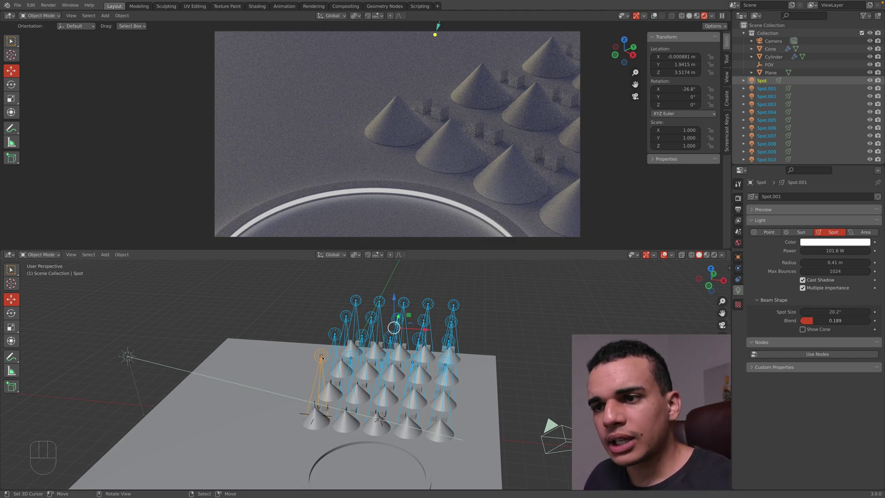
key("super+l")
mouse_move(322, 358)
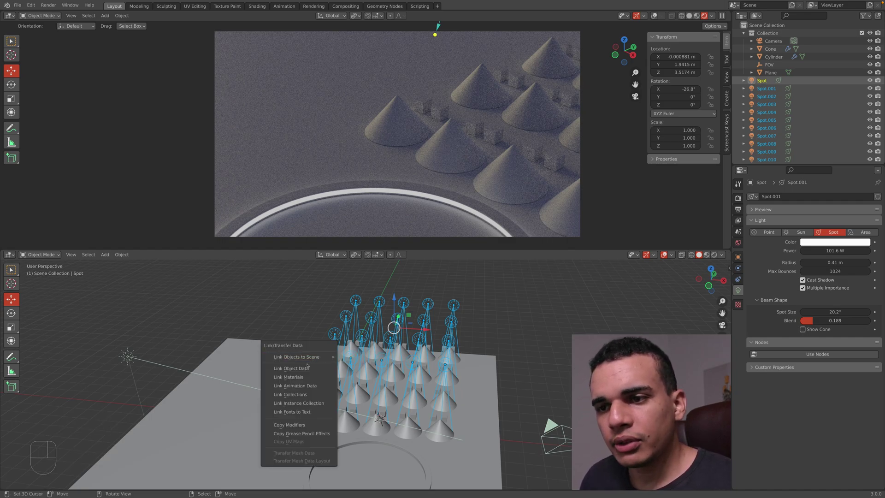
left_click(304, 368)
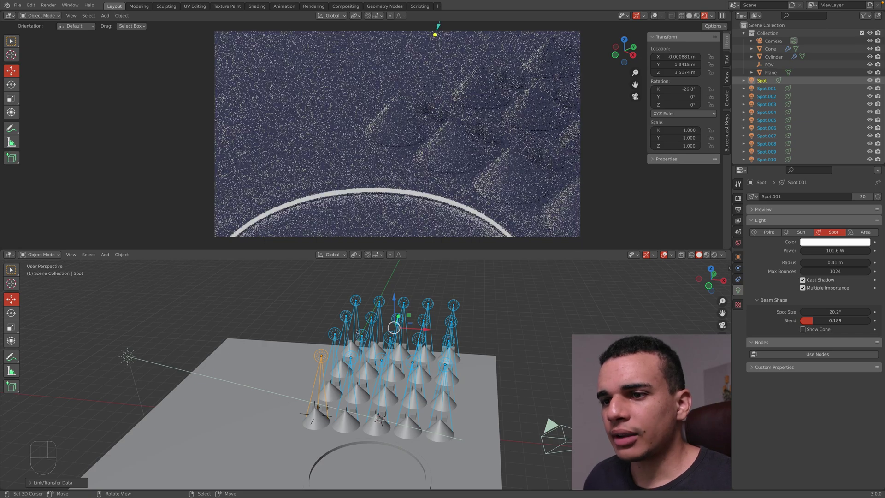
Step: Select the first spot light alone and change its light color to pink
key("alt+a")
left_click(322, 356)
key("alt+a")
left_click(324, 356)
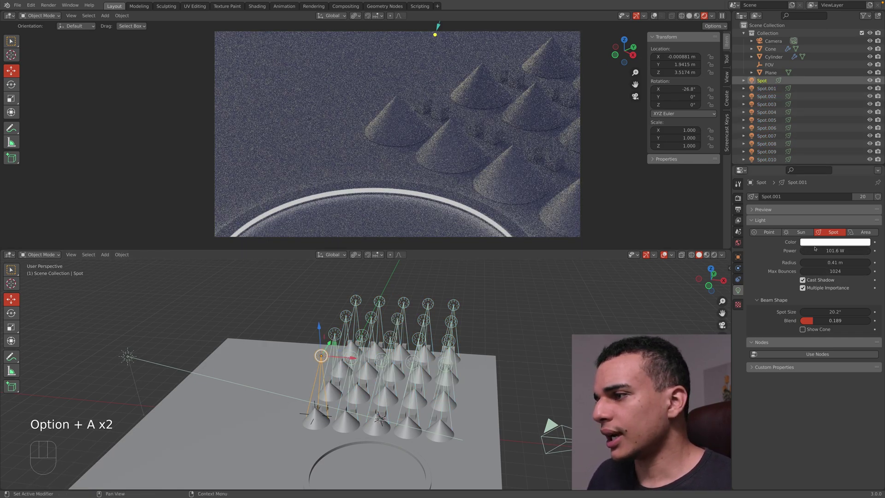
left_click(832, 244)
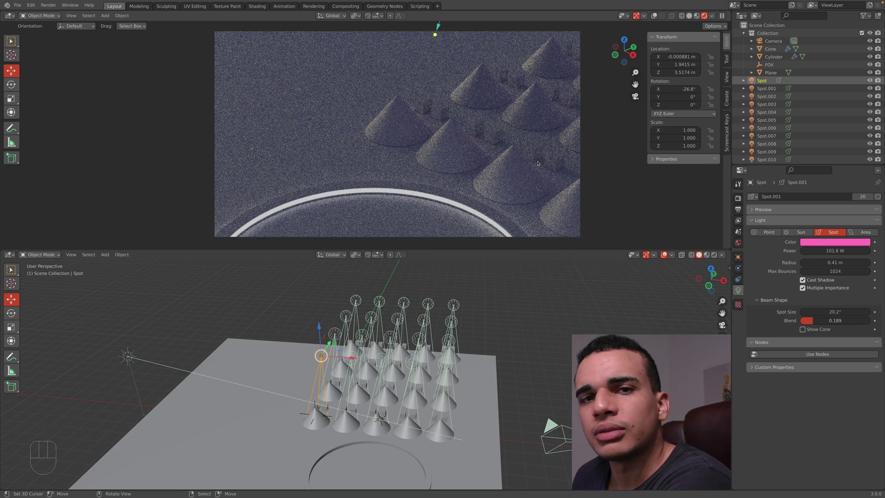
Step: Select the sun light and set its strength to 2
left_click(128, 356)
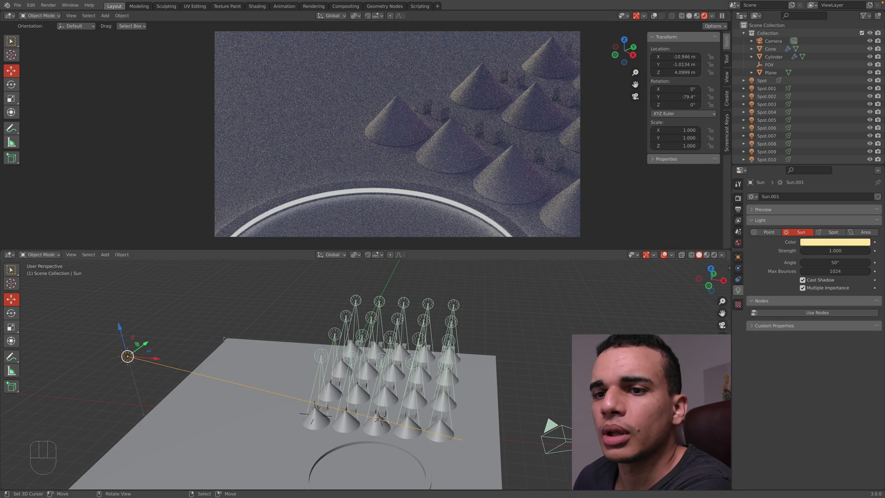
left_click(837, 250)
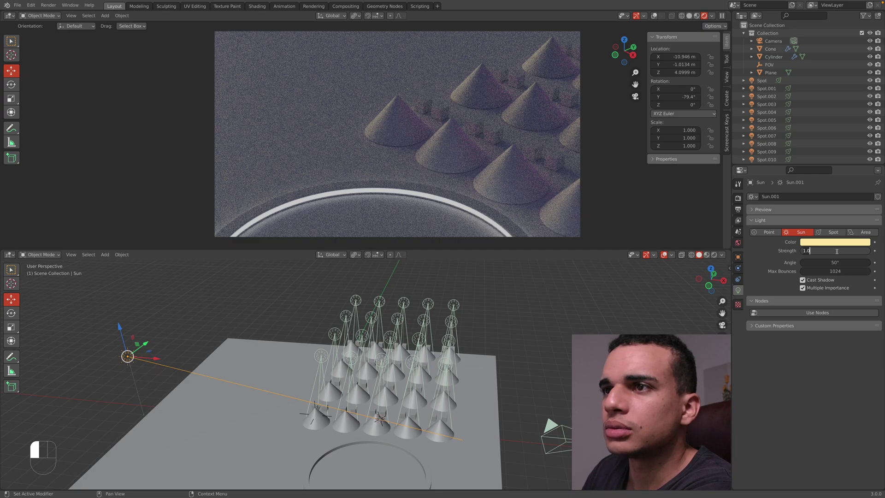
type("2")
key("Return")
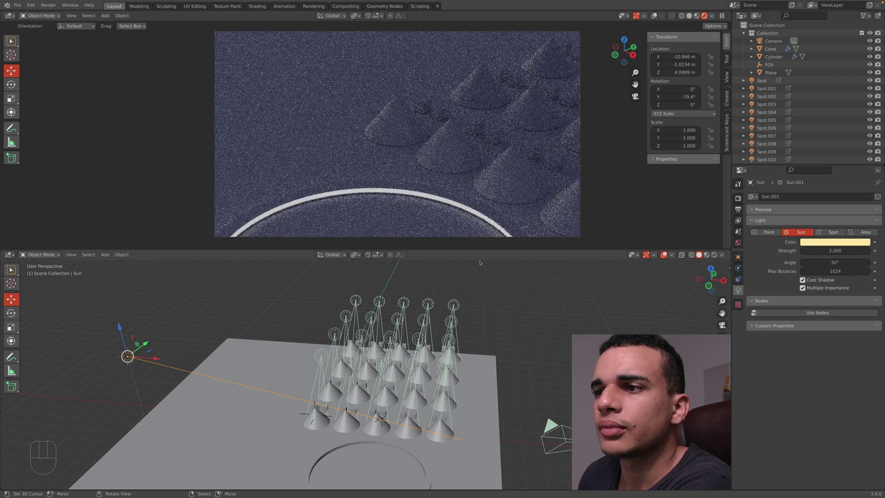
Step: Set the emission color of the ring's mesh light material to red 0.93 and green 0.92, following the browser chart's 5600K preset
left_click(357, 443)
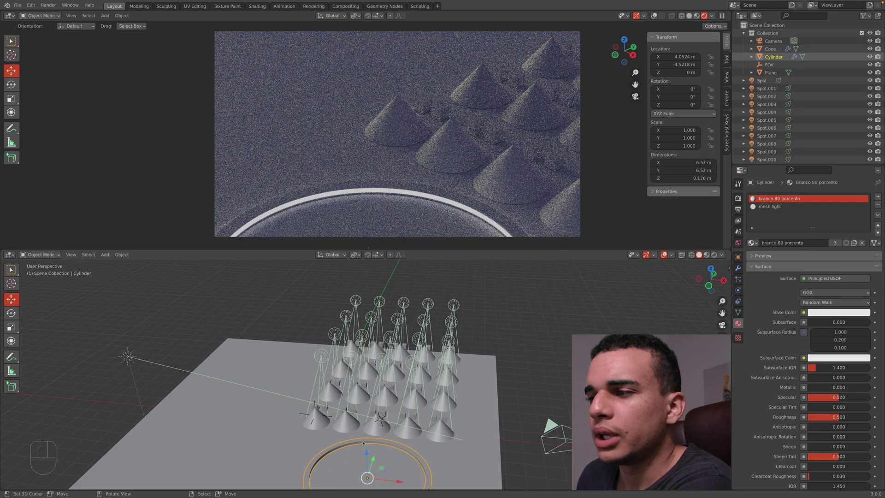
left_click(771, 208)
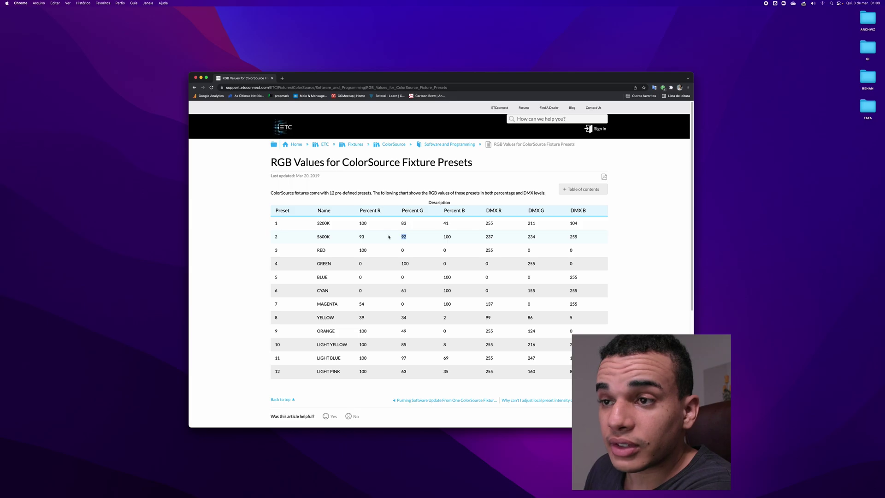
key("ctrl+Right")
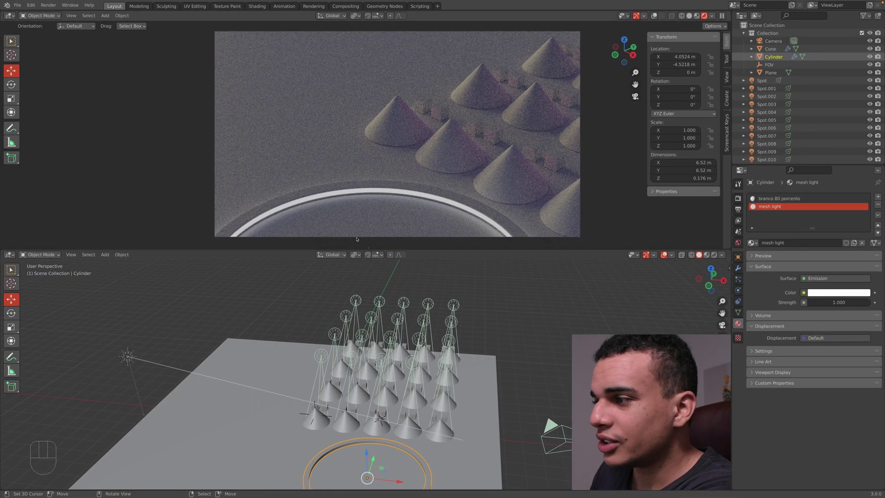
left_click(825, 295)
left_click_drag(830, 257, 826, 258)
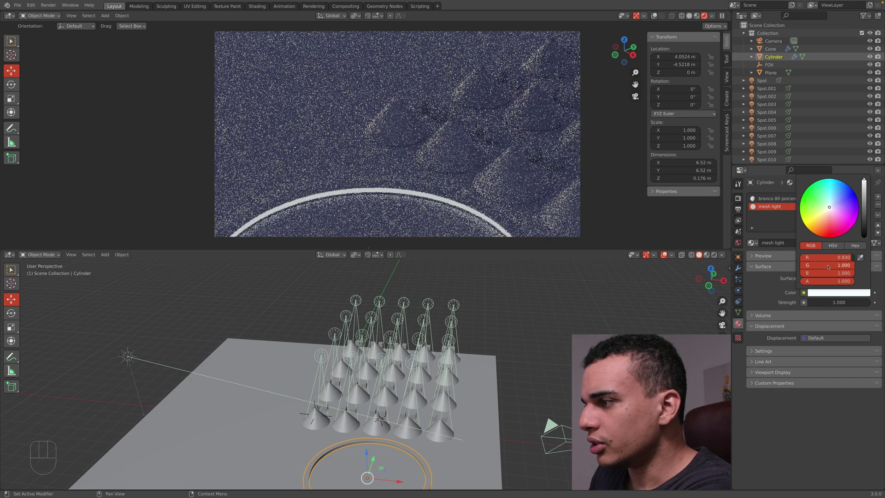
left_click(827, 265)
type("1.0")
key("Return")
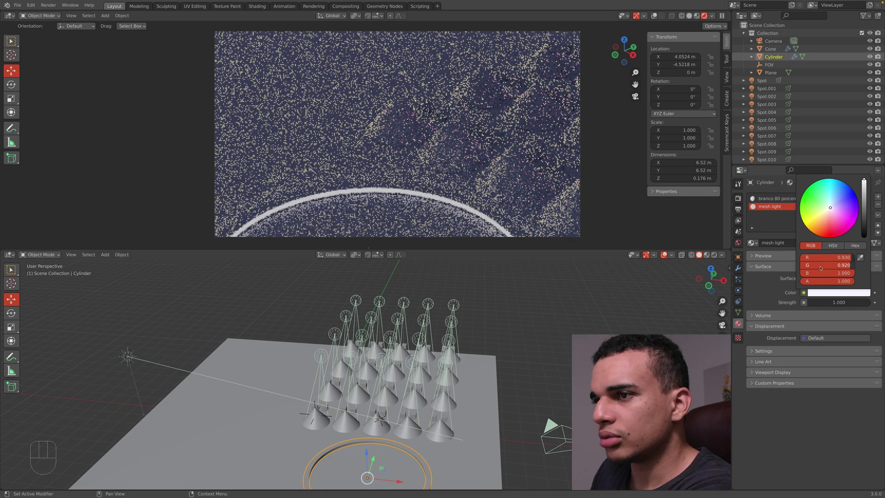